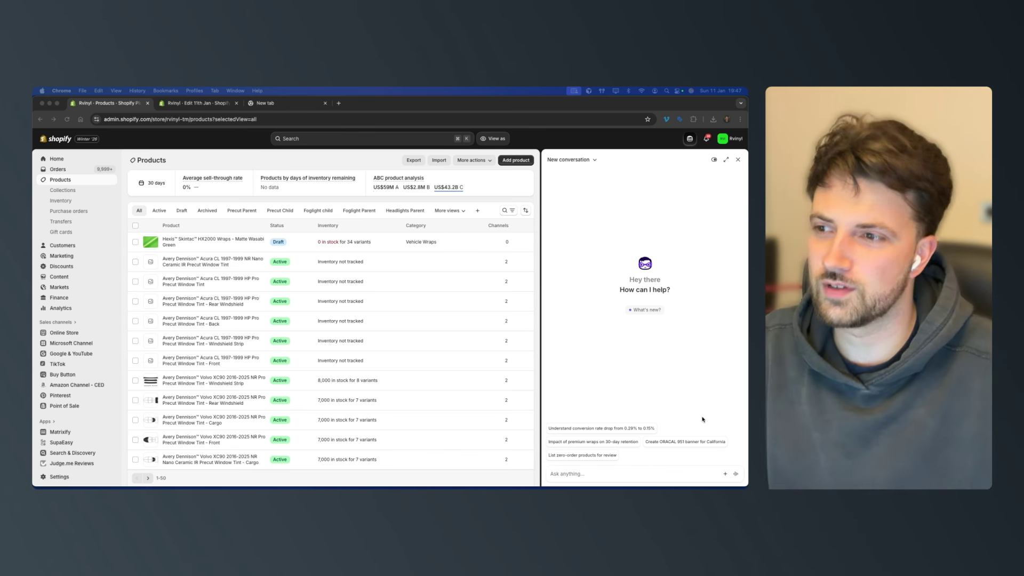
{"action": "mouse_move", "coordinate": [713, 484]}
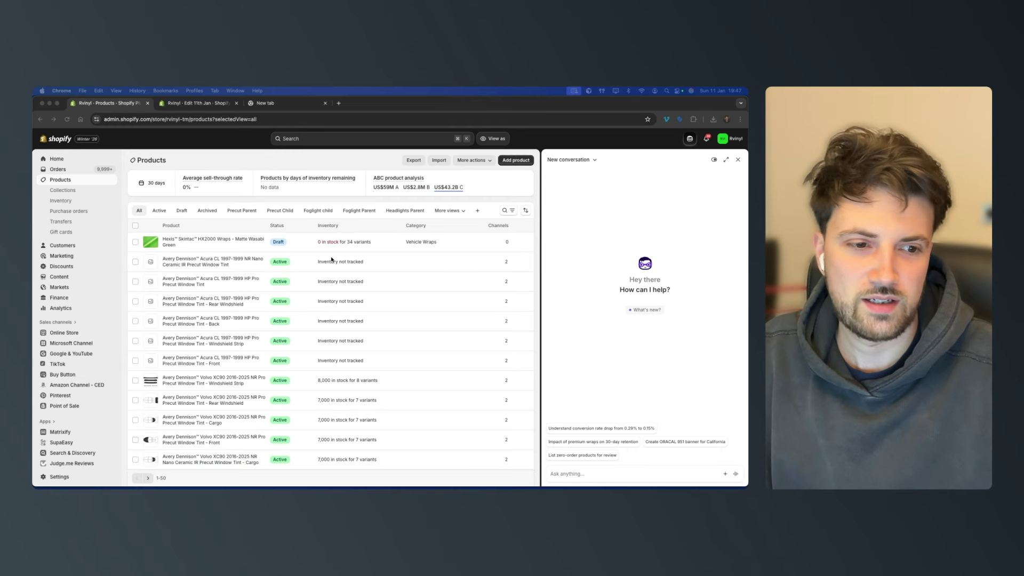
{"action": "left_click", "coordinate": [638, 343]}
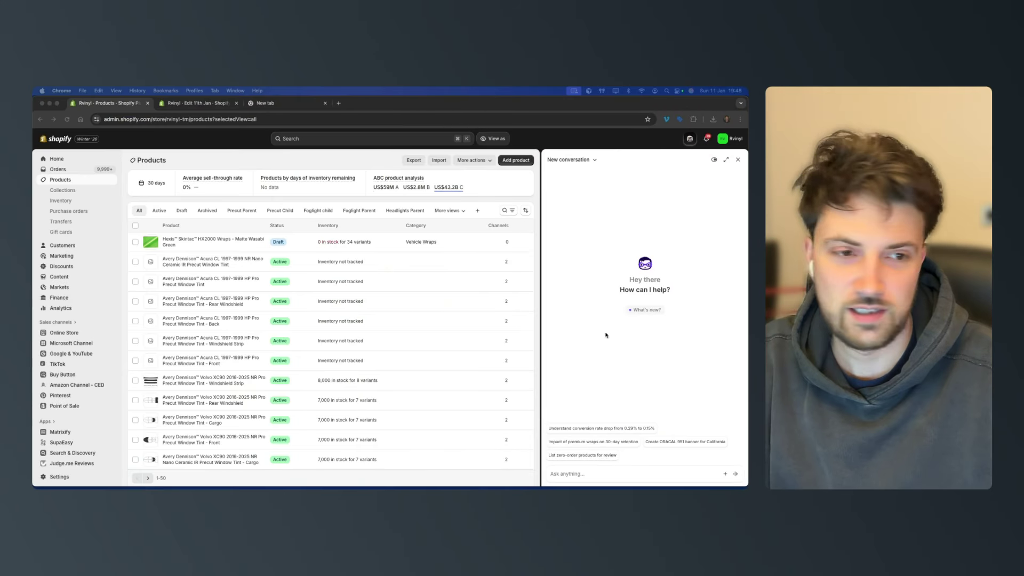
{"action": "left_click", "coordinate": [606, 335]}
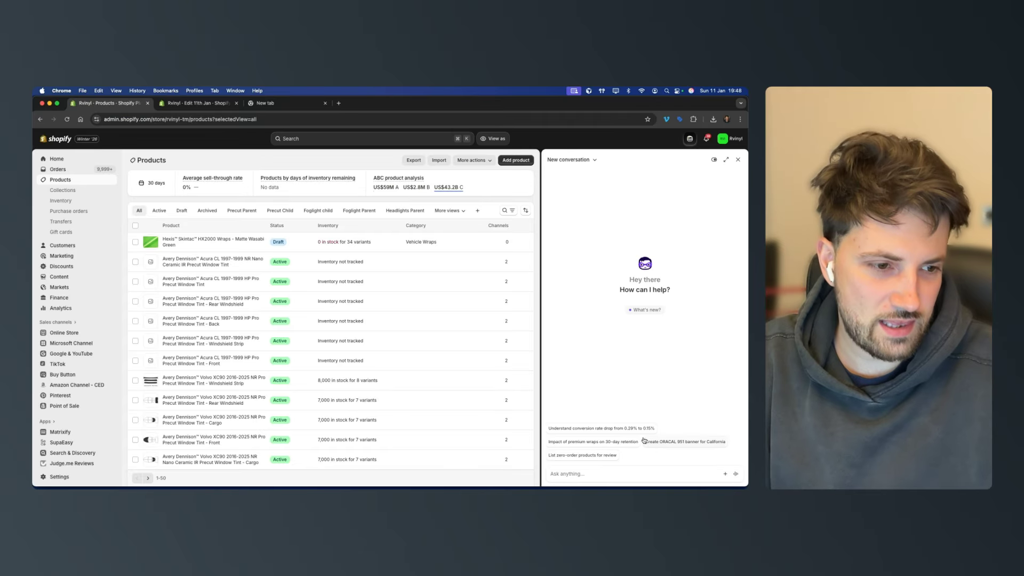
{"action": "left_click", "coordinate": [691, 138]}
{"action": "left_click", "coordinate": [690, 139]}
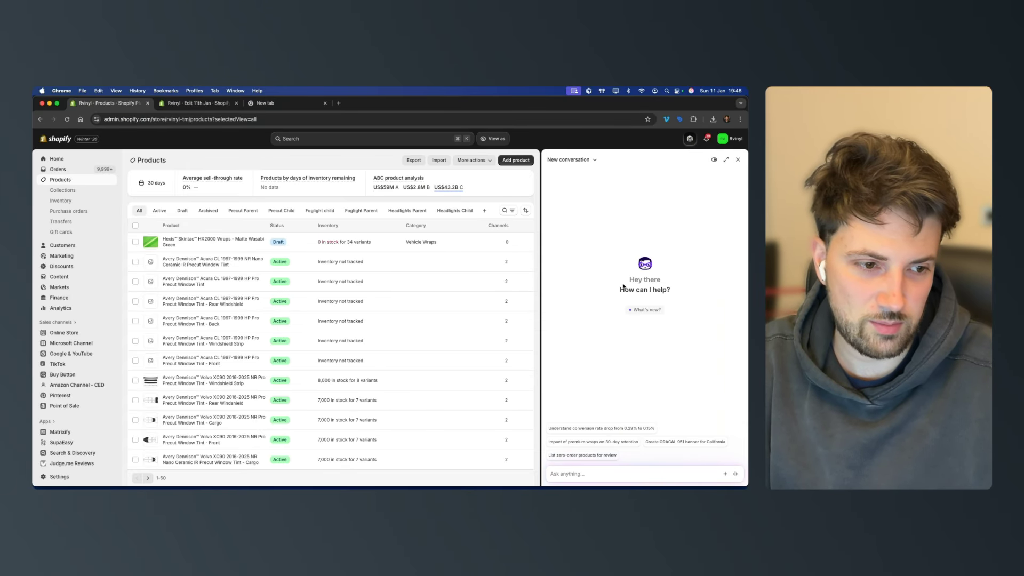
- Start a Sidekick app-generation prompt: "Please can you make a app where we can make and control FAQs from customers and ones we input ourselves."
{"action": "left_click", "coordinate": [723, 473]}
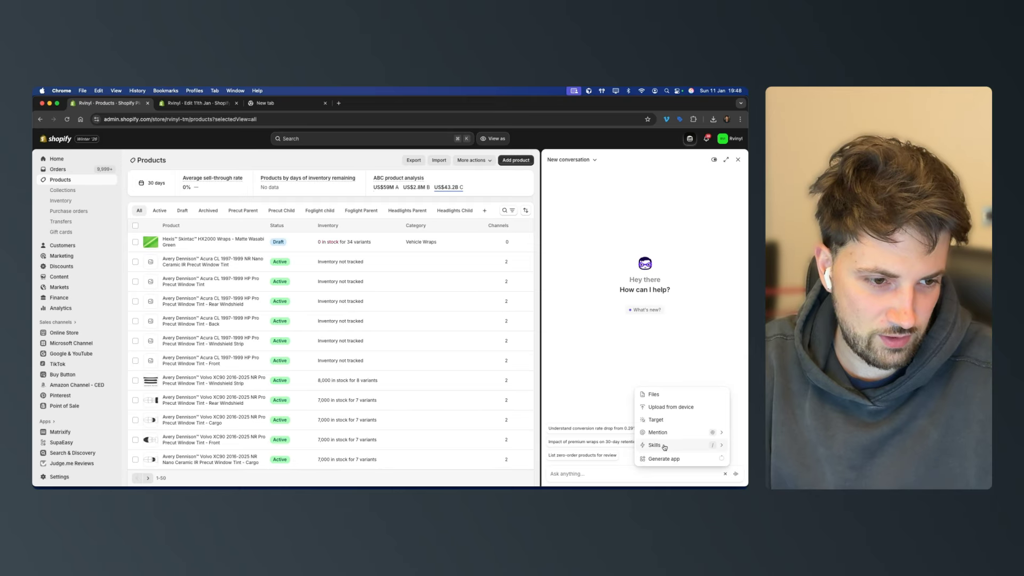
{"action": "left_click", "coordinate": [668, 458]}
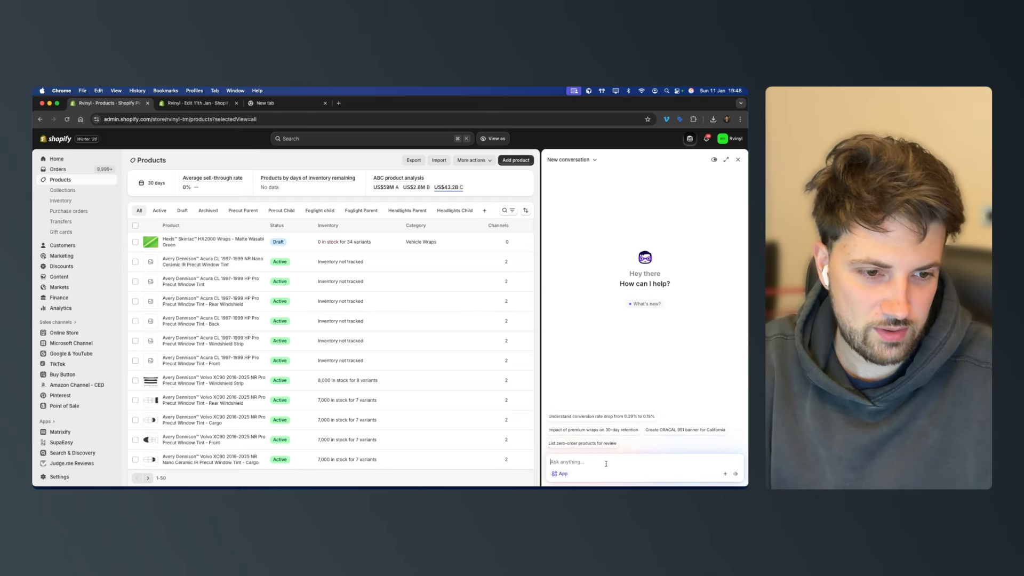
{"action": "type", "text": "Please"}
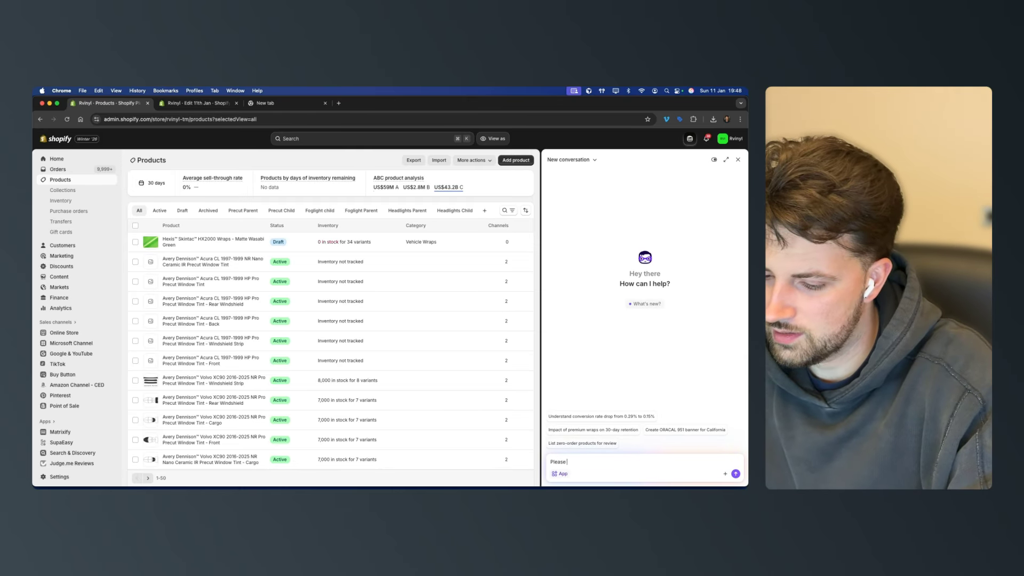
{"action": "type", "text": " can you make a app where we can make and"}
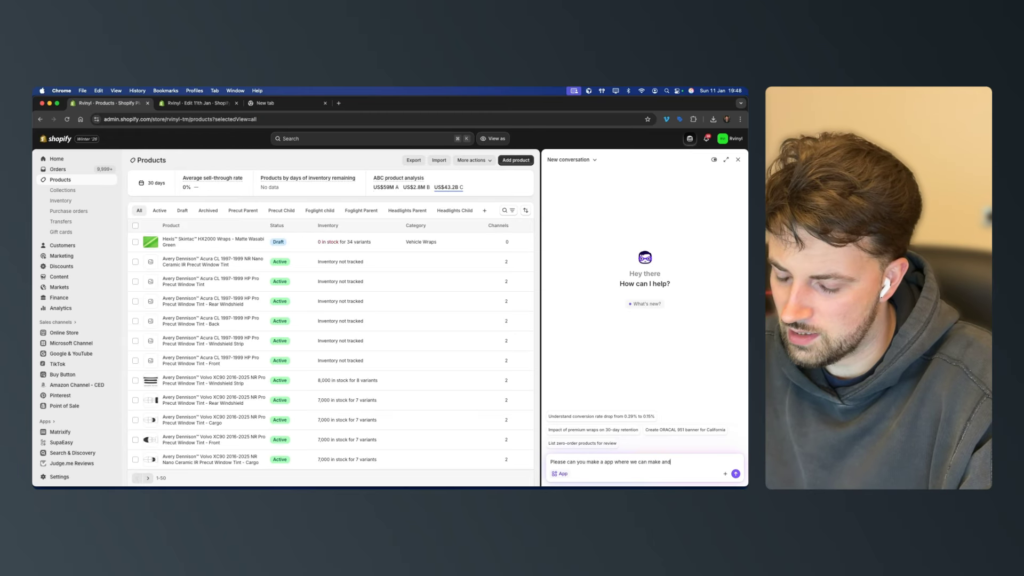
{"action": "type", "text": "control"}
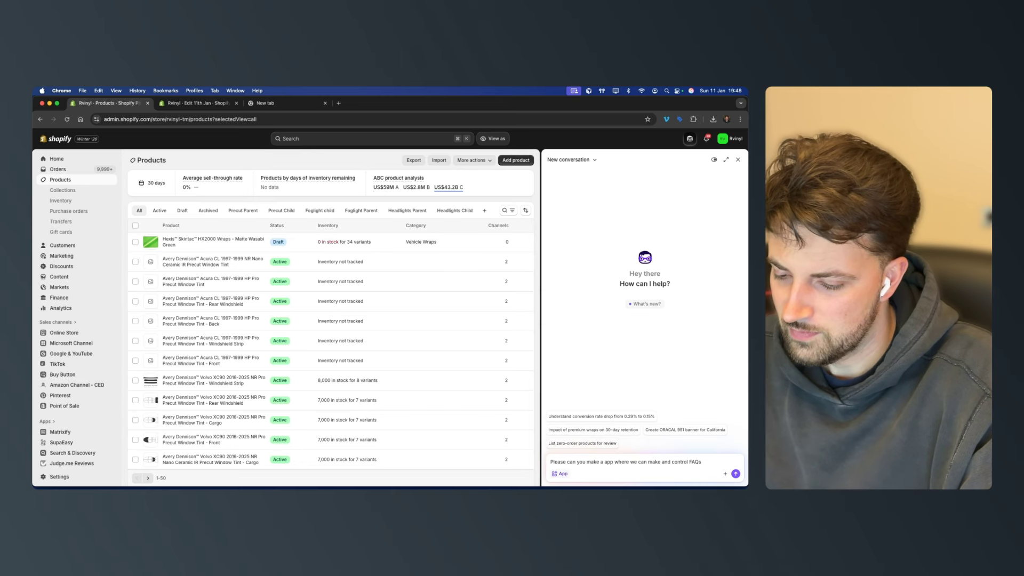
{"action": "type", "text": "FAQs from customer"}
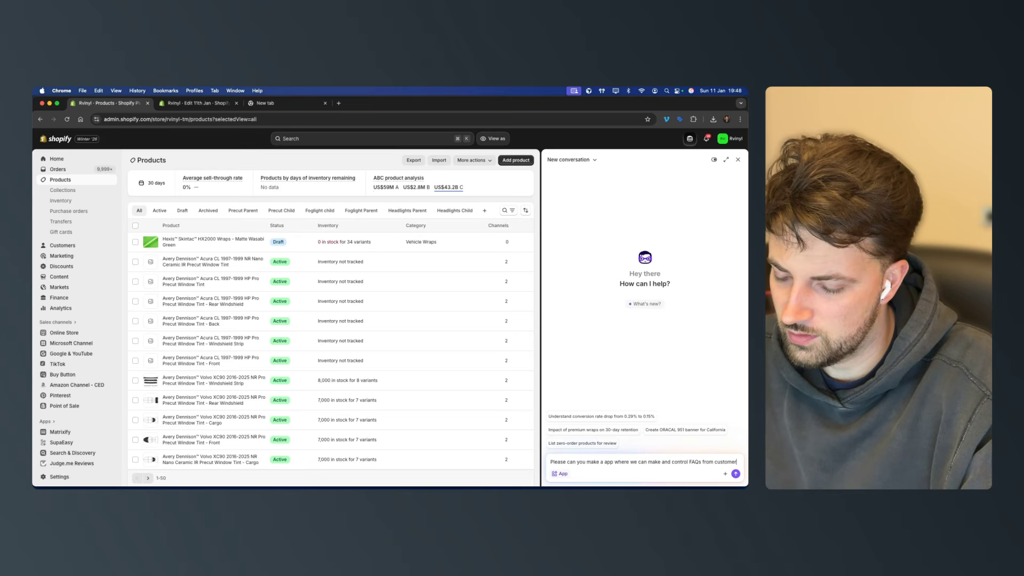
{"action": "type", "text": "s."}
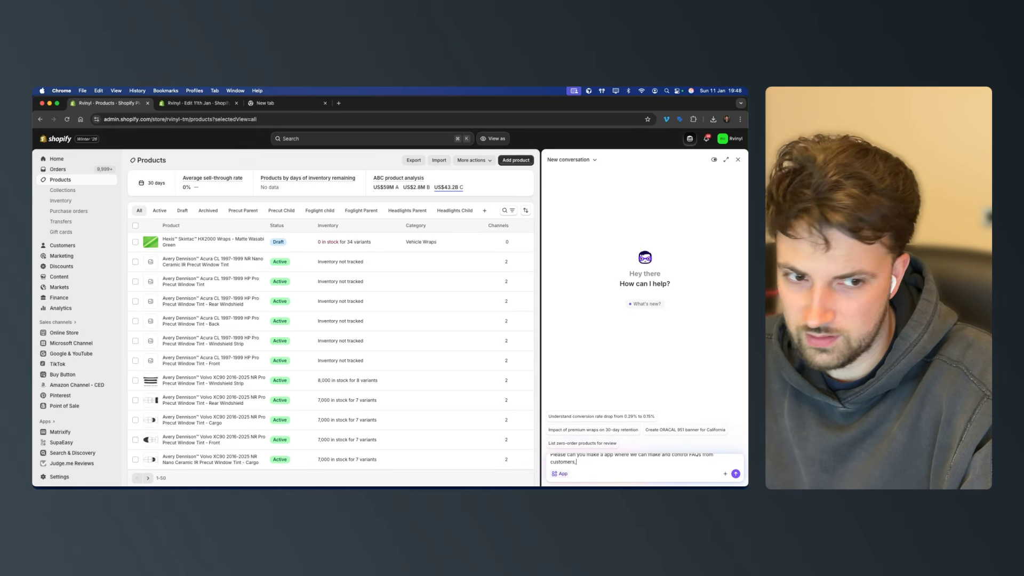
{"action": "key", "text": "BackSpace"}
{"action": "key", "text": "BackSpace"}
{"action": "type", "text": "and one"}
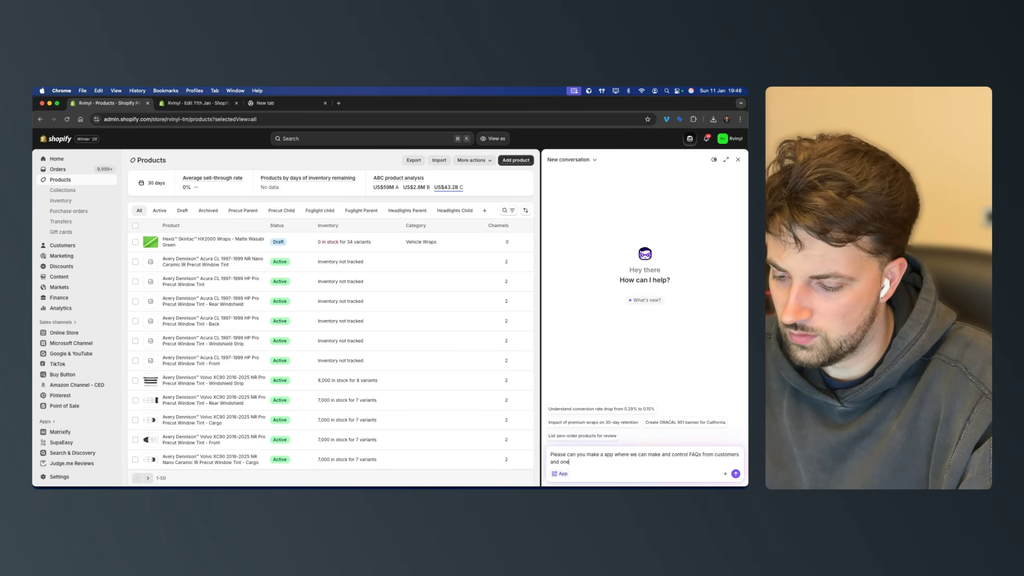
{"action": "type", "text": "s we input ours"}
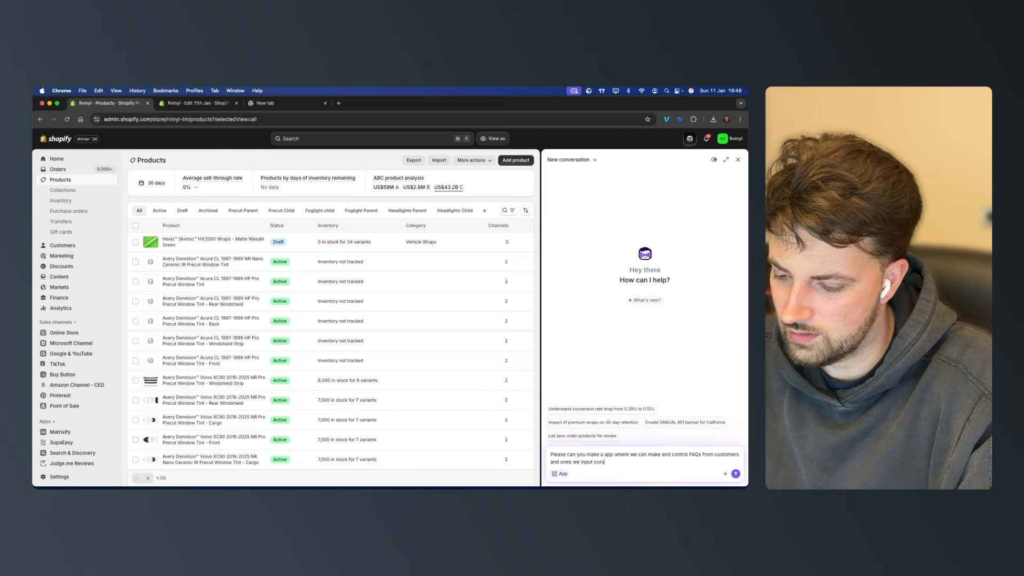
{"action": "type", "text": "elves. M"}
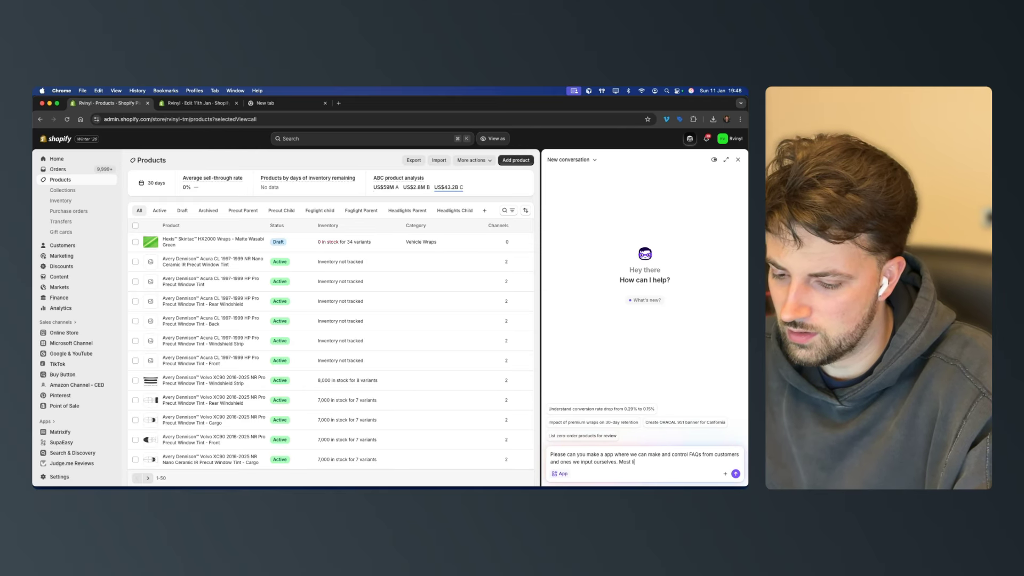
- Complete the prompt with "Most likely would be best to store these in a metaobject." and send it
{"action": "type", "text": "ost likely woul"}
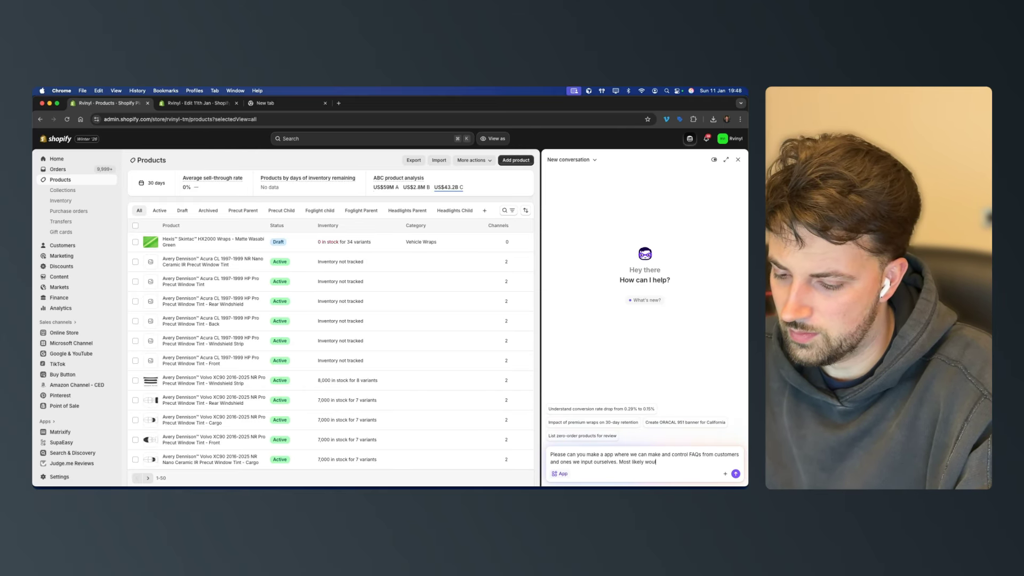
{"action": "type", "text": "d be best to s"}
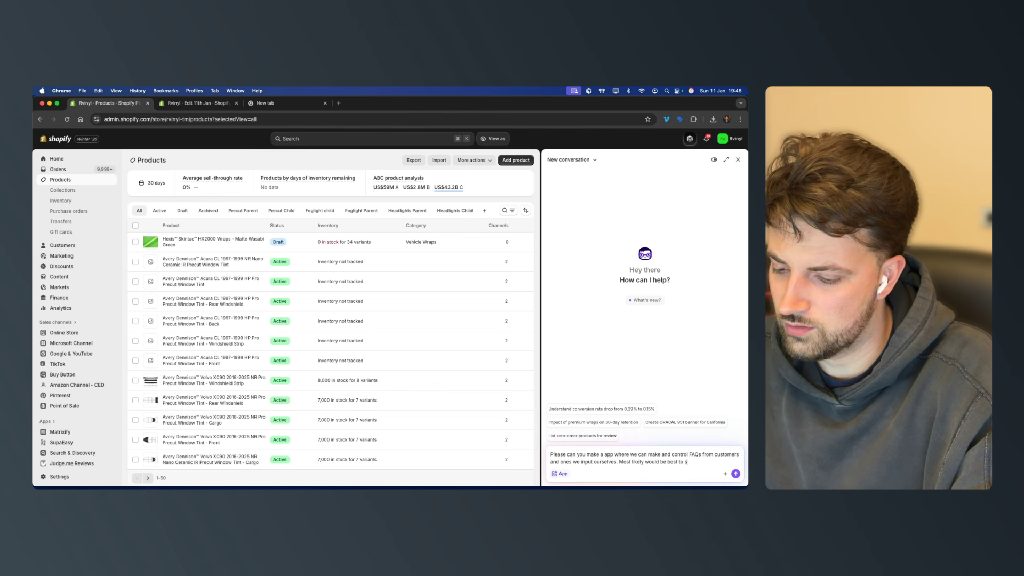
{"action": "type", "text": "tore these in a"}
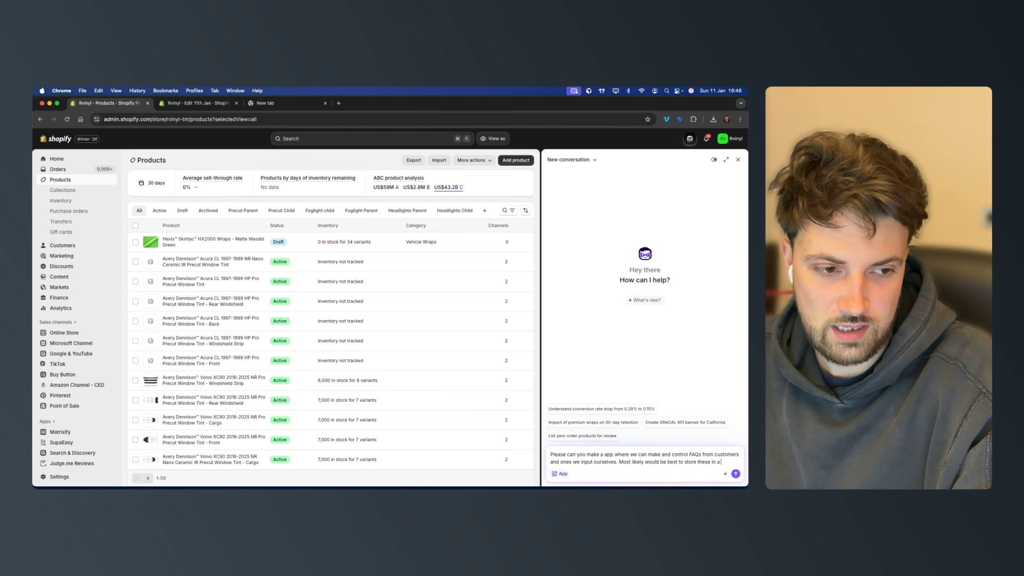
{"action": "type", "text": " metaobject."}
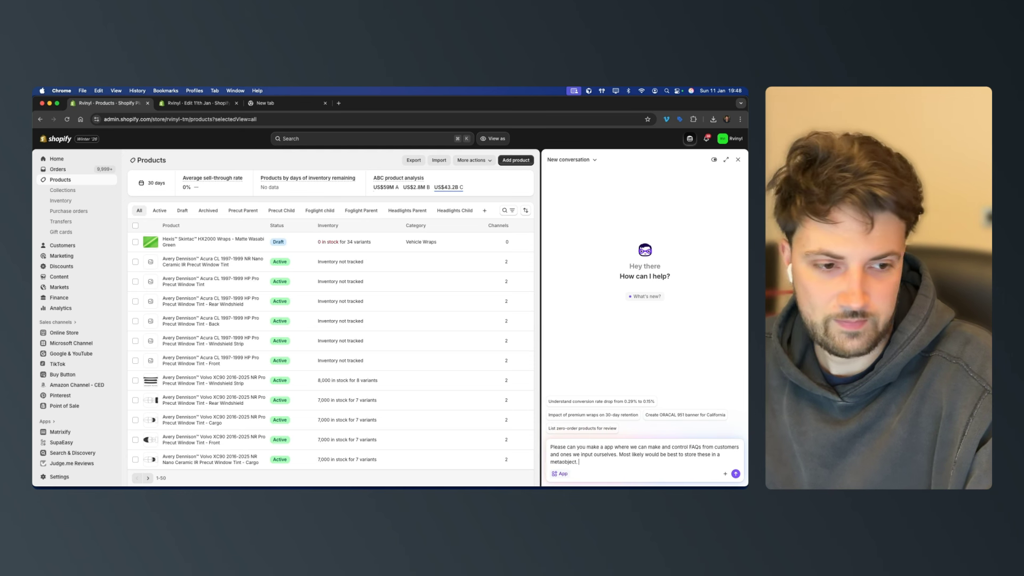
{"action": "key", "text": "Return"}
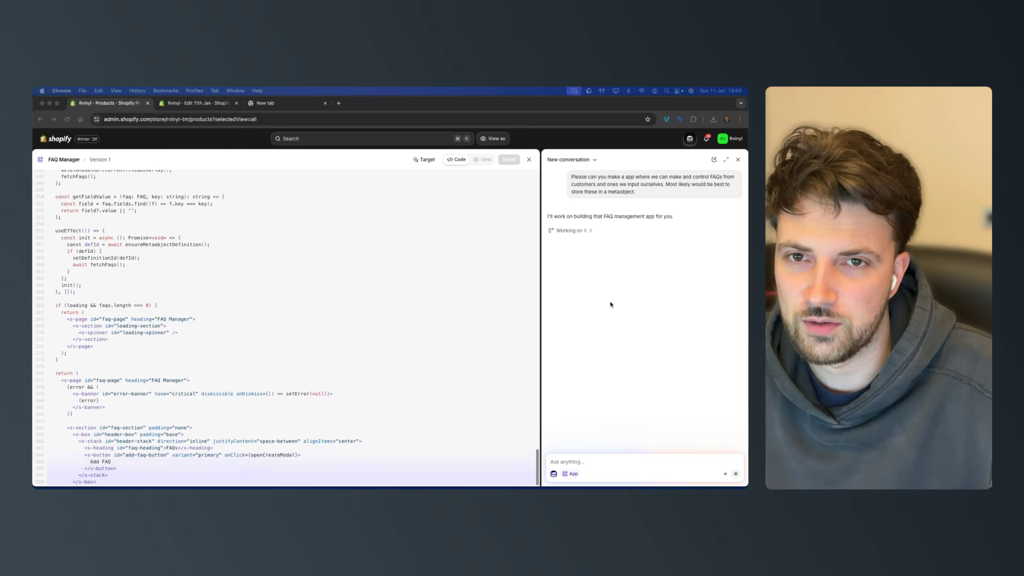
- In the 11th Jan theme editor, open the block generator for a new section atop the faqs template, and close the empty browser tab
{"action": "left_click", "coordinate": [196, 105]}
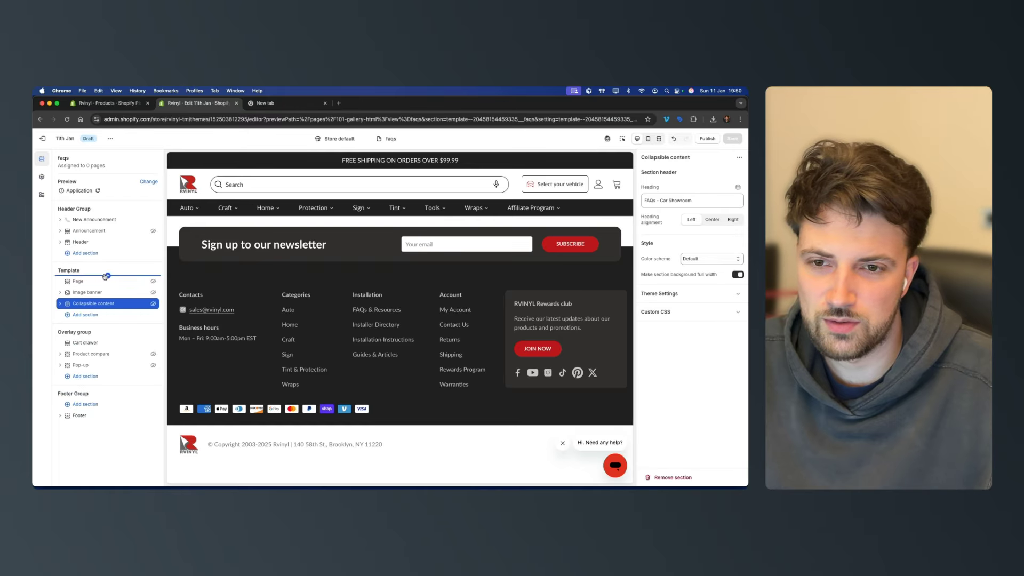
{"action": "left_click", "coordinate": [108, 276]}
{"action": "left_click", "coordinate": [419, 268]}
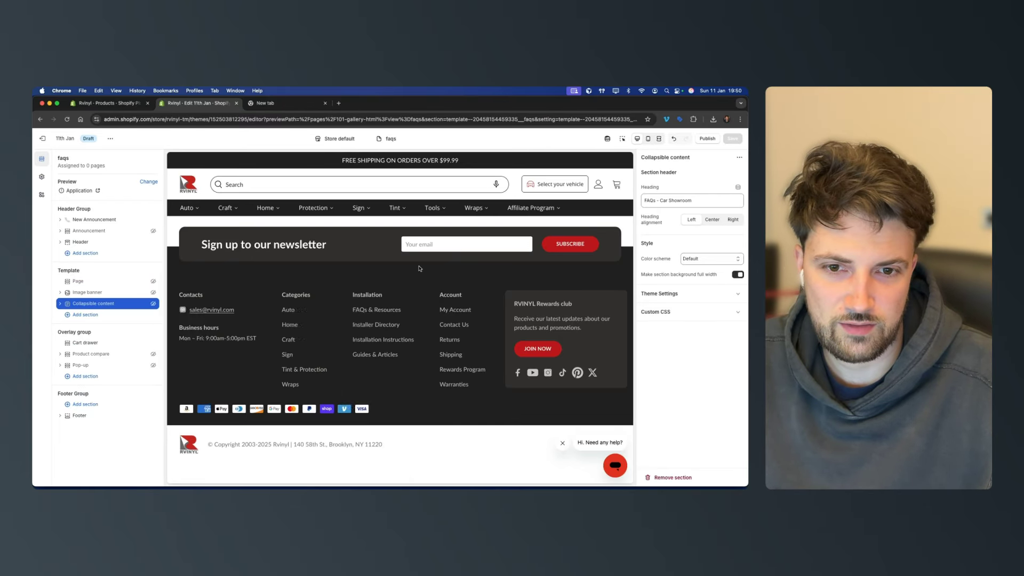
{"action": "left_click", "coordinate": [108, 275]}
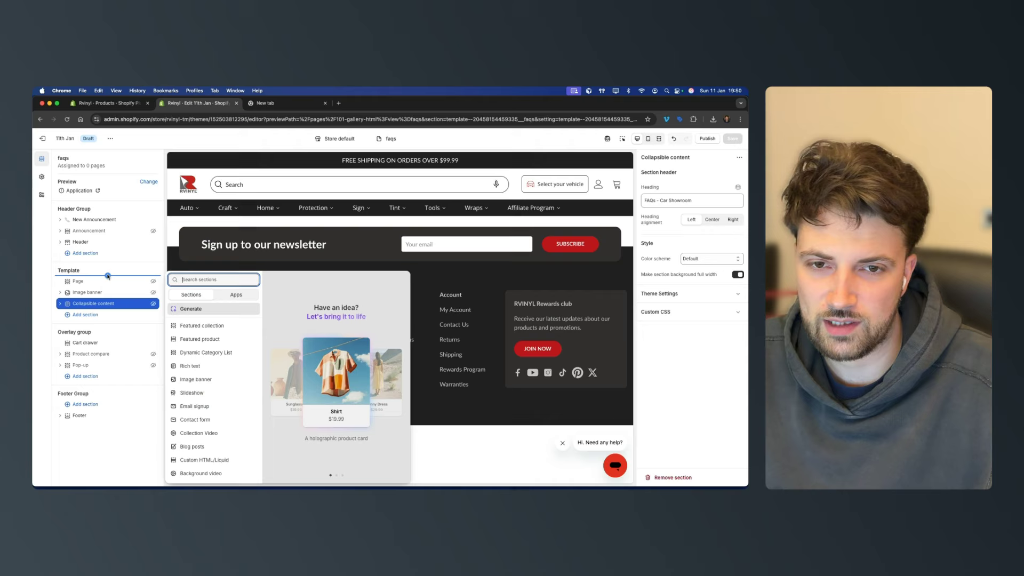
{"action": "left_click", "coordinate": [212, 315]}
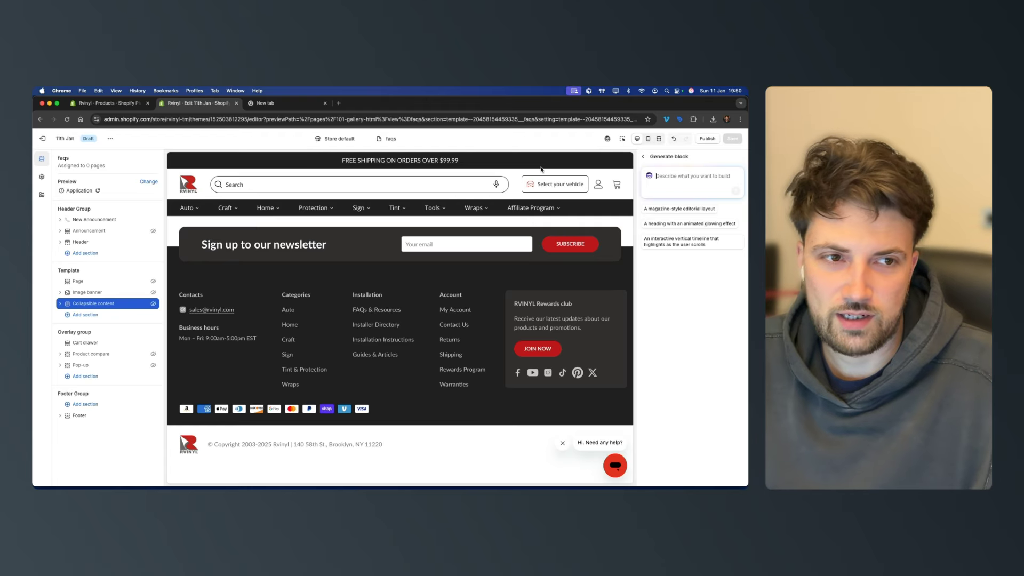
{"action": "left_click", "coordinate": [326, 103]}
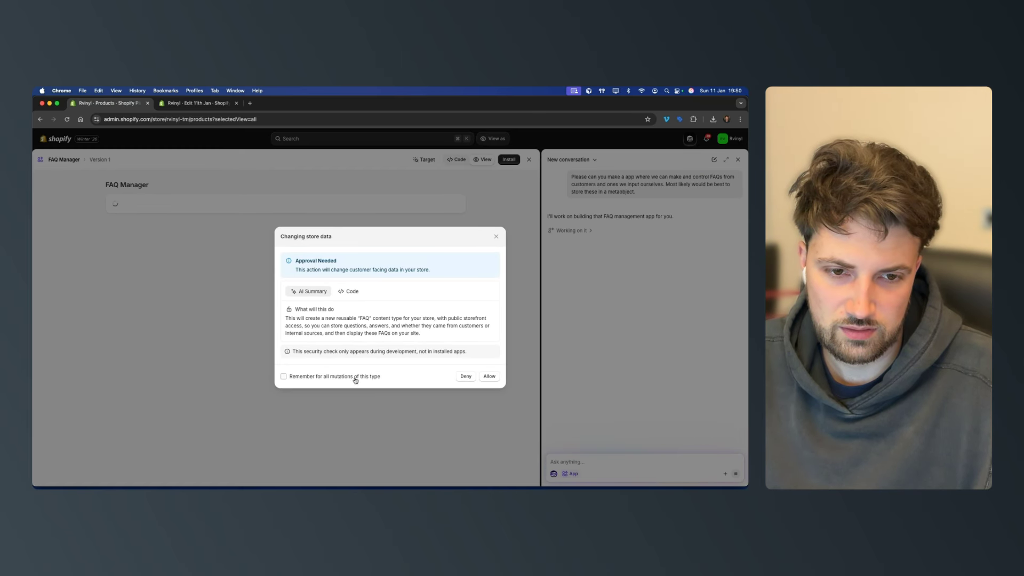
- Approve the FAQ content type creation in the store, install the generated FAQ Manager app, and close the Sidekick conversation
{"action": "left_click", "coordinate": [490, 378]}
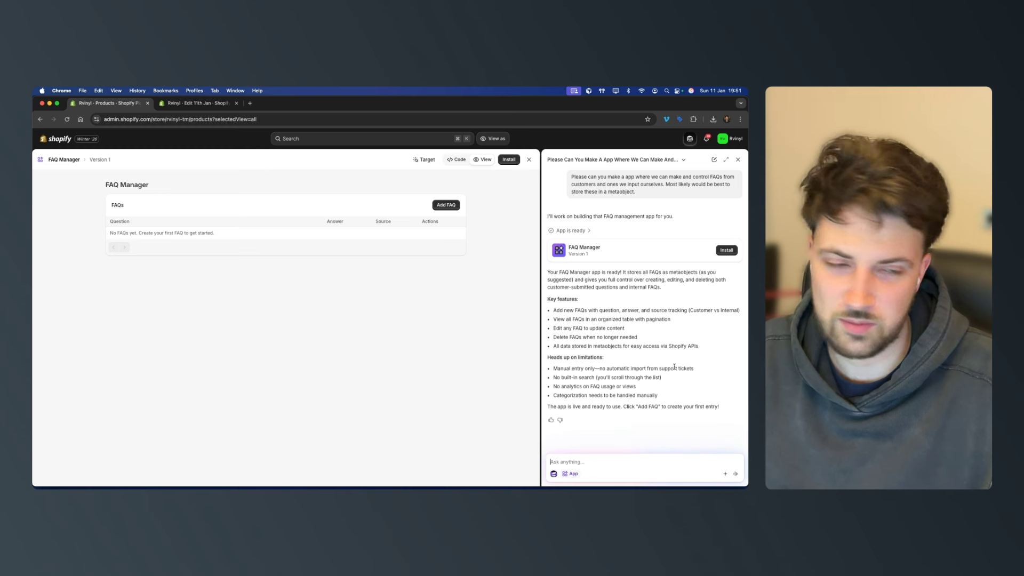
{"action": "left_click", "coordinate": [726, 250]}
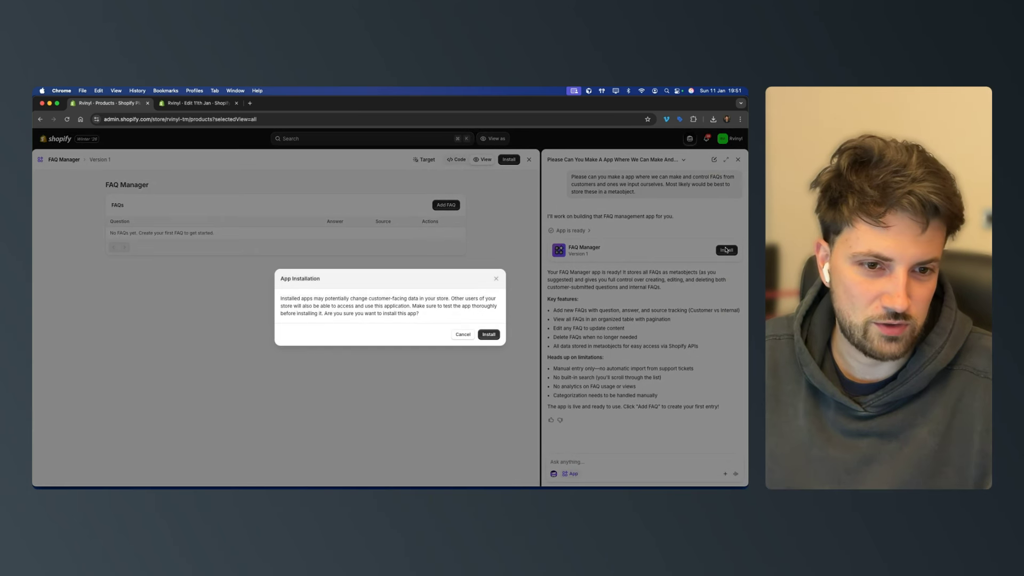
{"action": "left_click", "coordinate": [486, 334]}
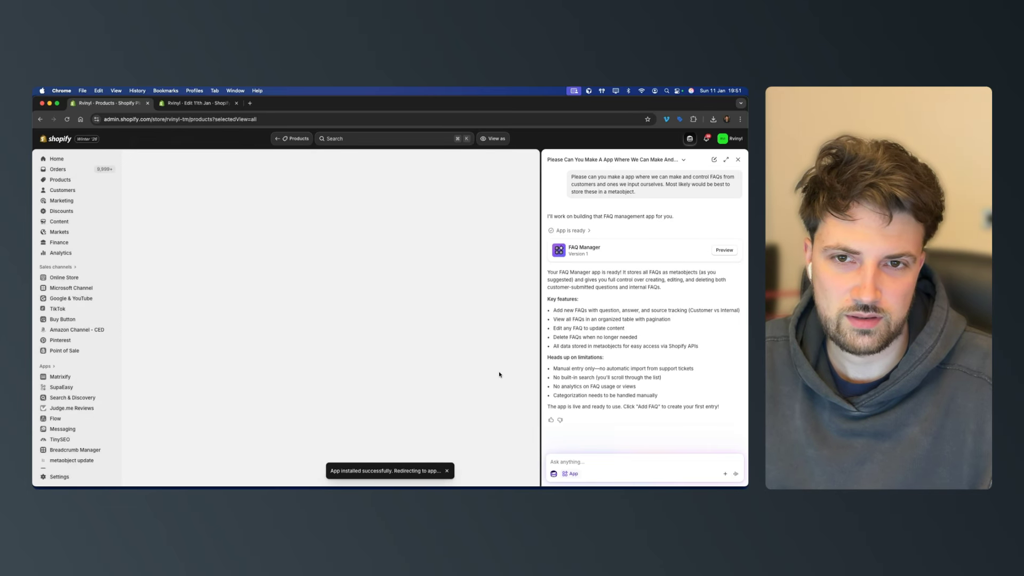
{"action": "left_click", "coordinate": [738, 161]}
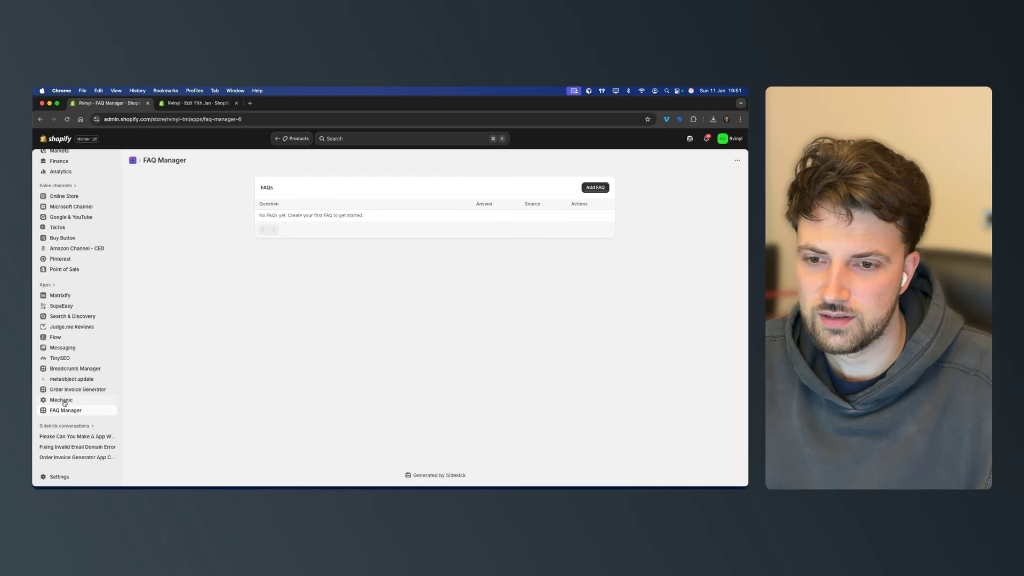
- Create an FAQ with question "Testing question", answer "Answer to test" and source Internal
{"action": "left_click", "coordinate": [596, 188]}
{"action": "left_click", "coordinate": [323, 270]}
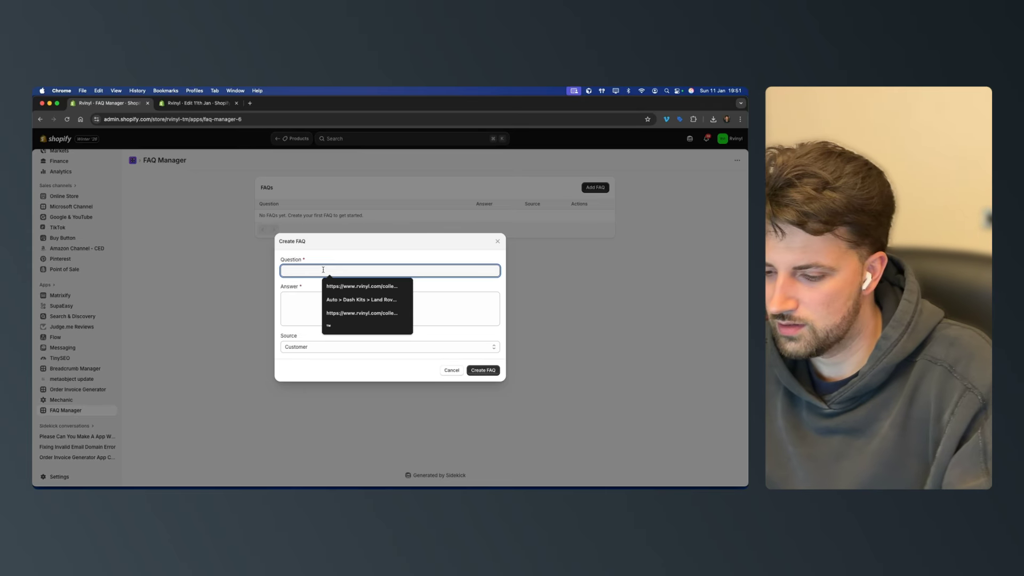
{"action": "type", "text": "Testing "}
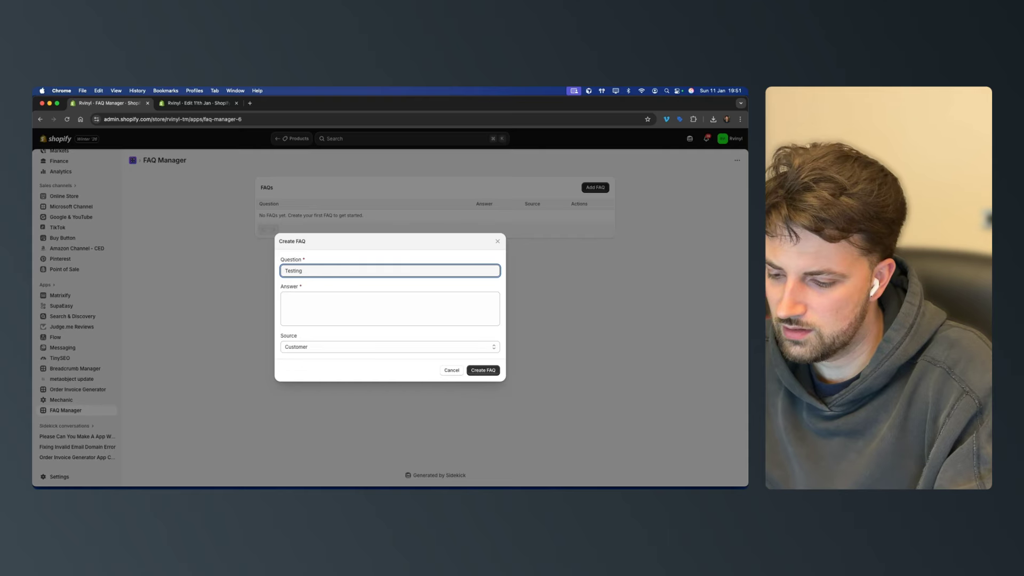
{"action": "type", "text": "question"}
{"action": "key", "text": "Tab"}
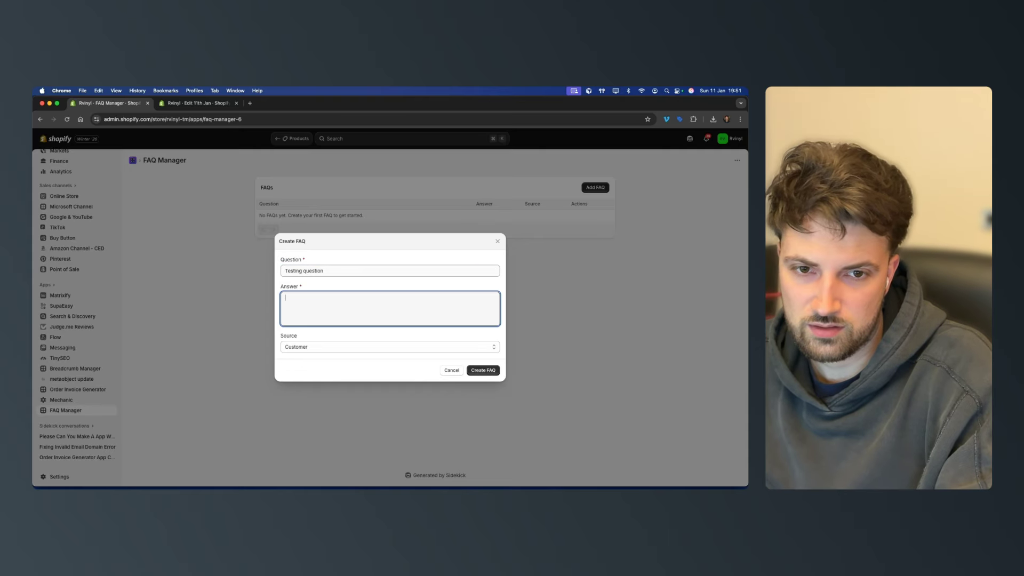
{"action": "type", "text": "Ans"}
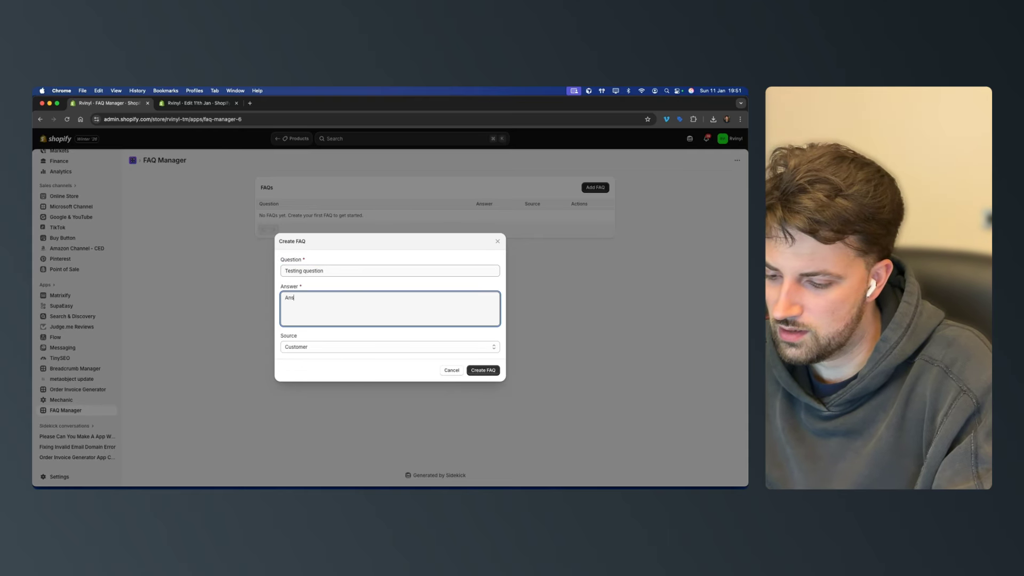
{"action": "type", "text": "wer to test"}
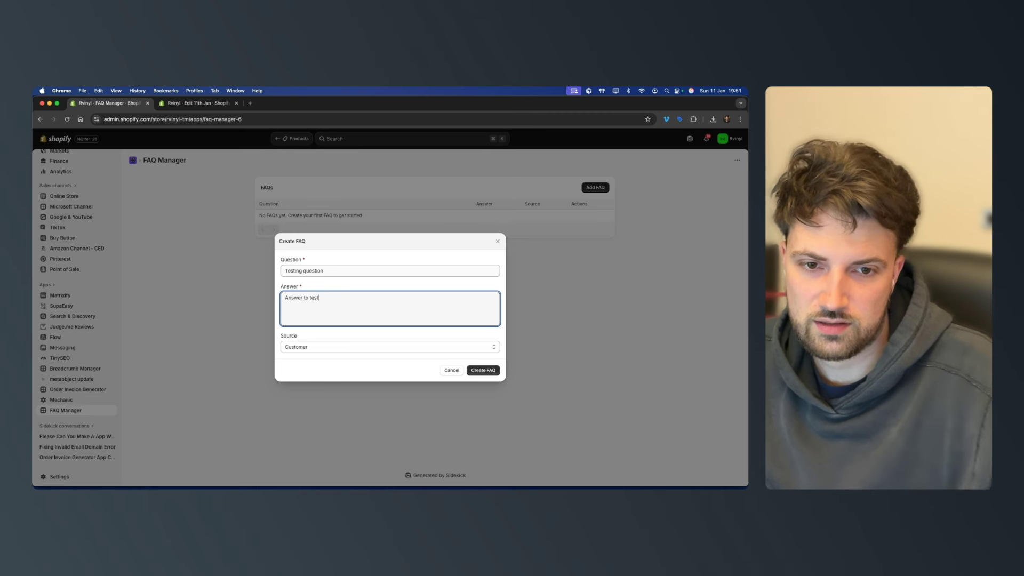
{"action": "left_click", "coordinate": [314, 347]}
{"action": "left_click", "coordinate": [326, 358]}
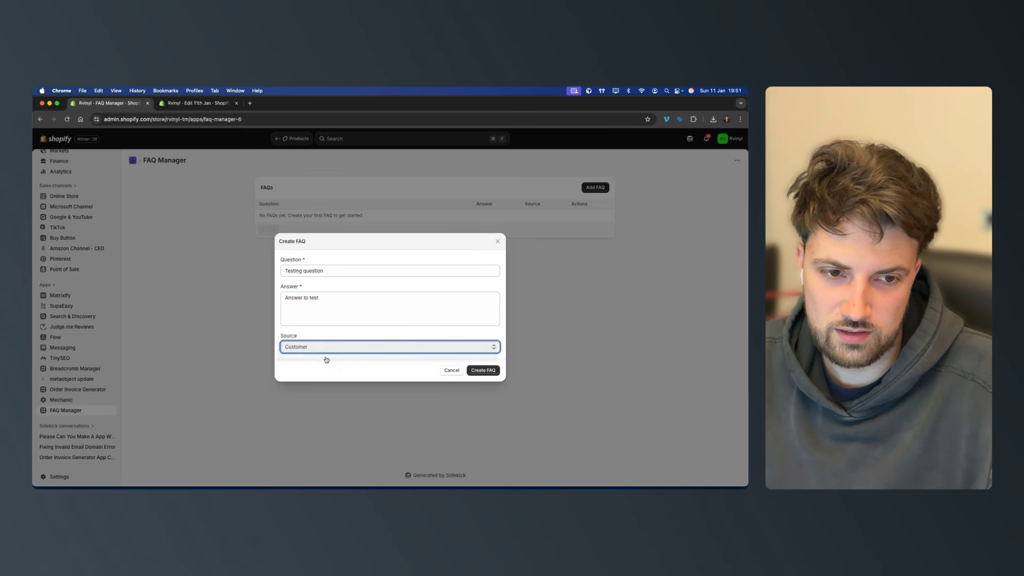
{"action": "left_click", "coordinate": [483, 370]}
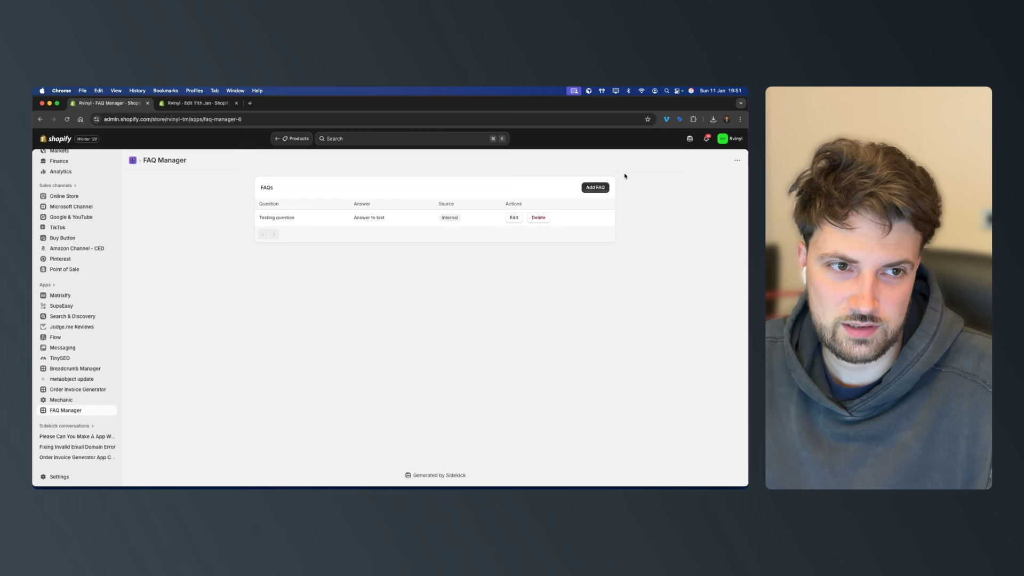
- Create a second FAQ with question "Second test", answer "Secodn answer" and source Customer
{"action": "left_click", "coordinate": [596, 187]}
{"action": "type", "text": "Se"}
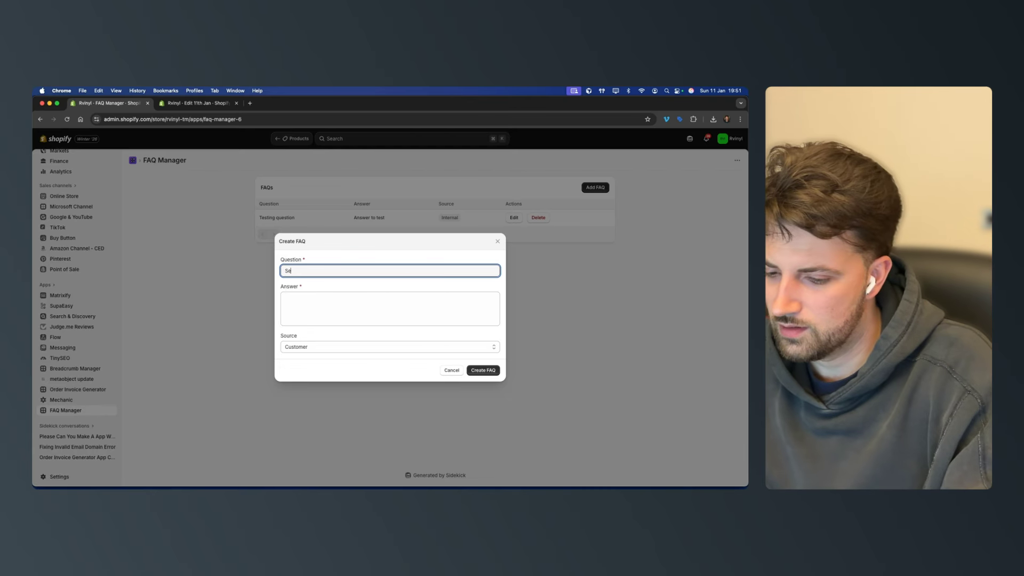
{"action": "type", "text": "cond test"}
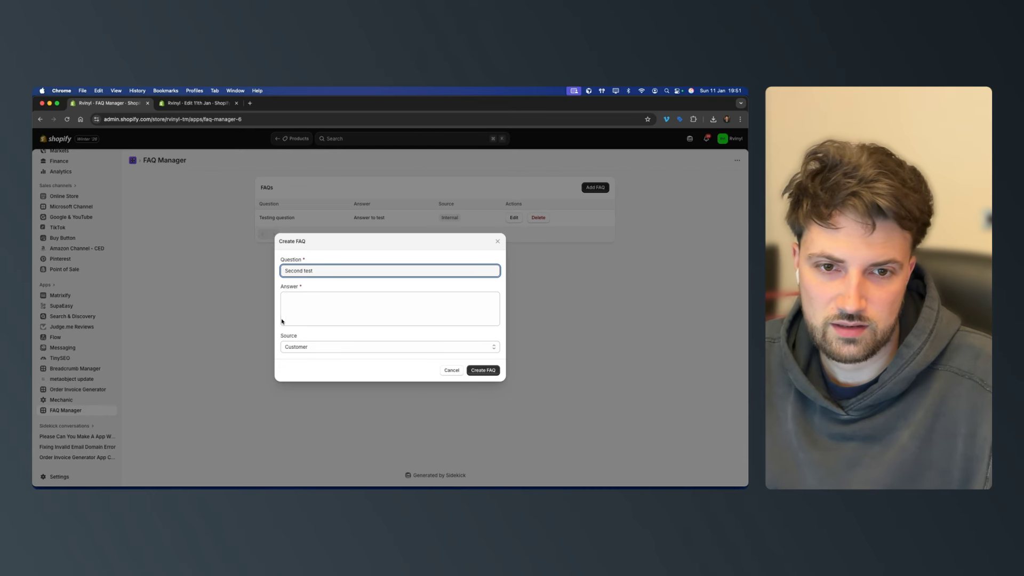
{"action": "left_click", "coordinate": [282, 321]}
{"action": "type", "text": "Secodn"}
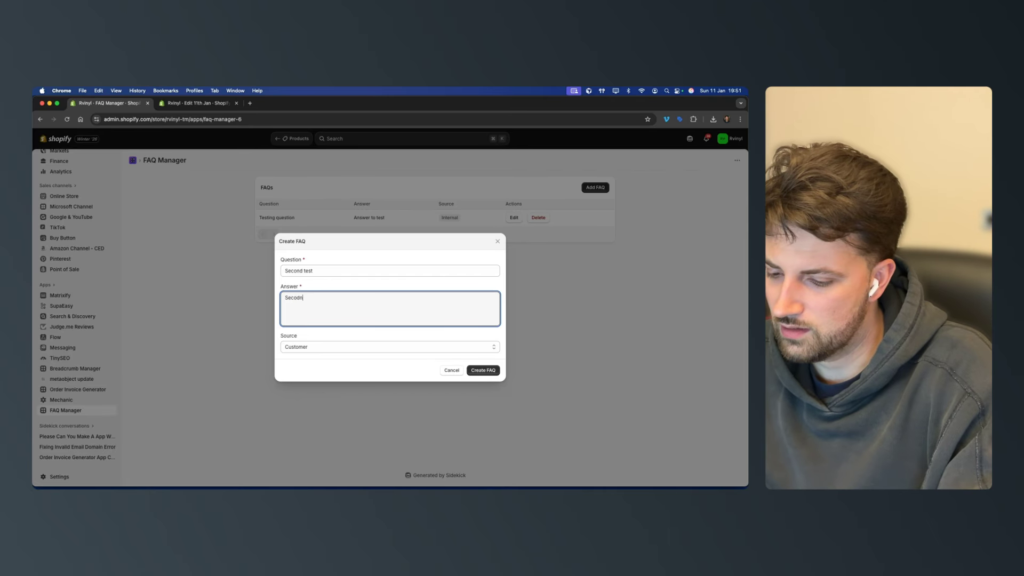
{"action": "type", "text": " answer"}
{"action": "left_click", "coordinate": [315, 347]}
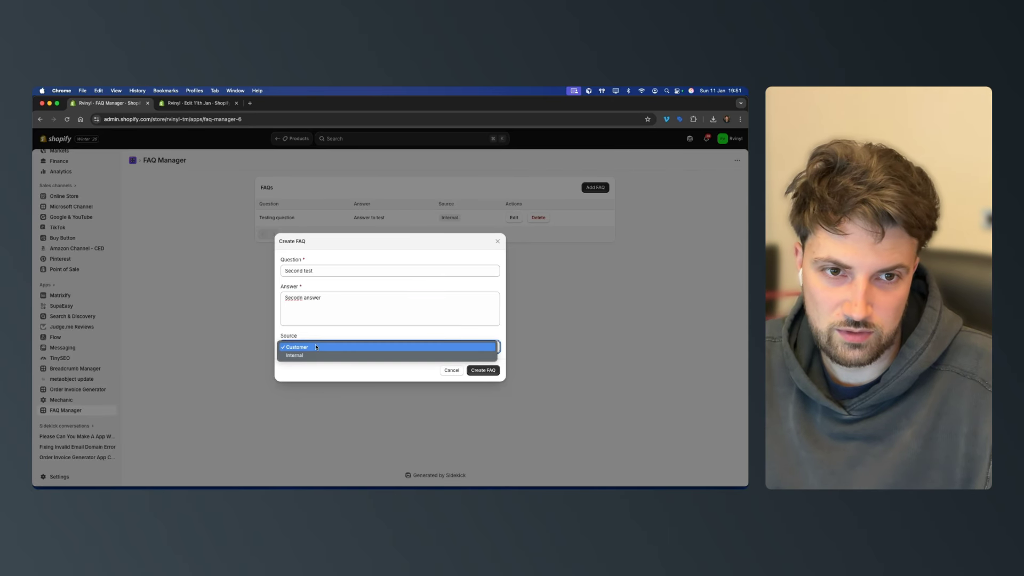
{"action": "left_click", "coordinate": [488, 349]}
{"action": "left_click", "coordinate": [479, 371]}
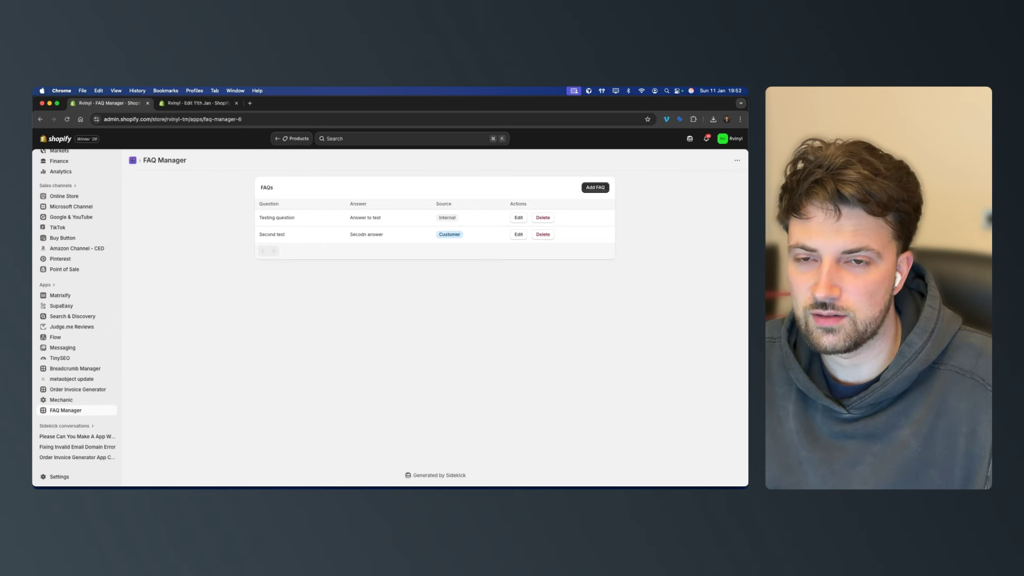
- Open the "Second test" entry under the FAQ metaobject in the store's content to check its stored values
{"action": "scroll", "coordinate": [65, 191], "scroll_direction": "up", "scroll_amount": 3}
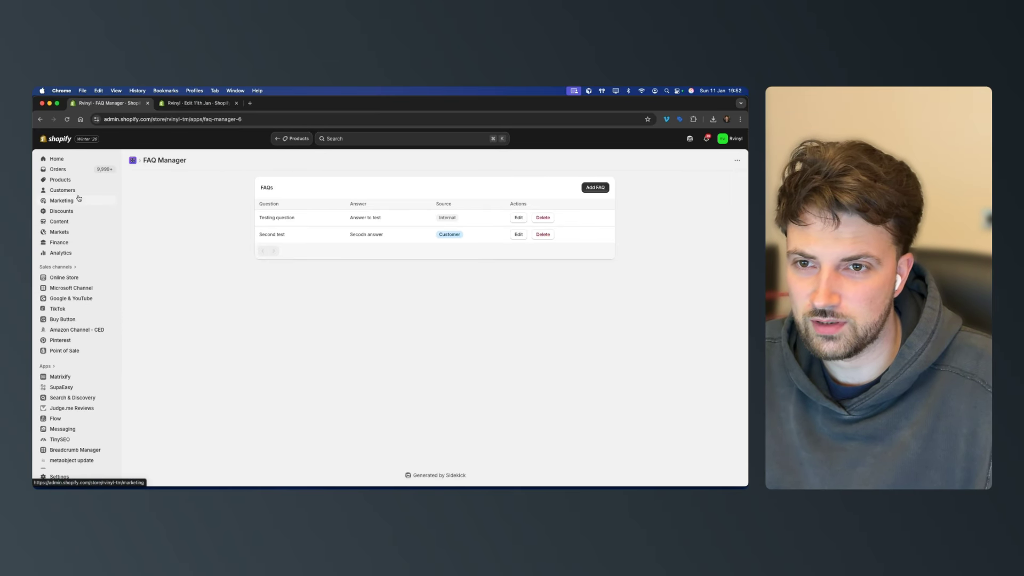
{"action": "left_click", "coordinate": [69, 222]}
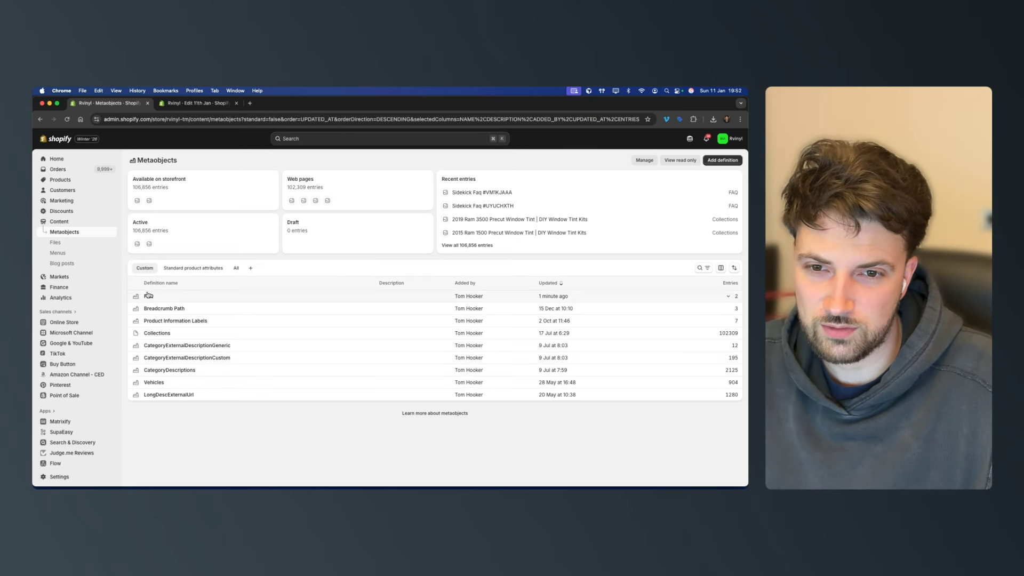
{"action": "left_click", "coordinate": [149, 296]}
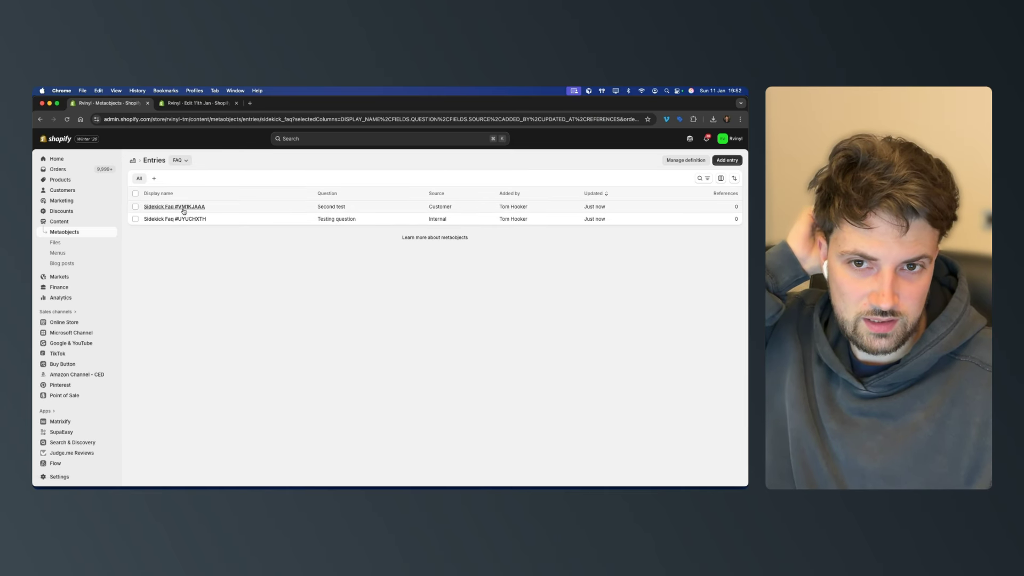
{"action": "left_click", "coordinate": [181, 207]}
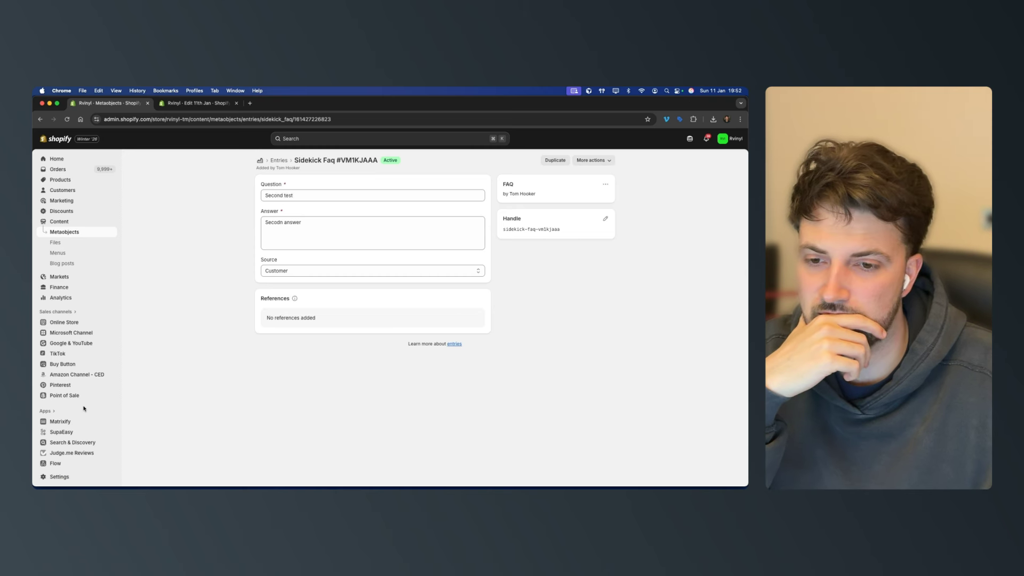
- Open the FAQ metaobject definition in the store settings and copy its type, sidekick_faq
{"action": "left_click", "coordinate": [63, 478]}
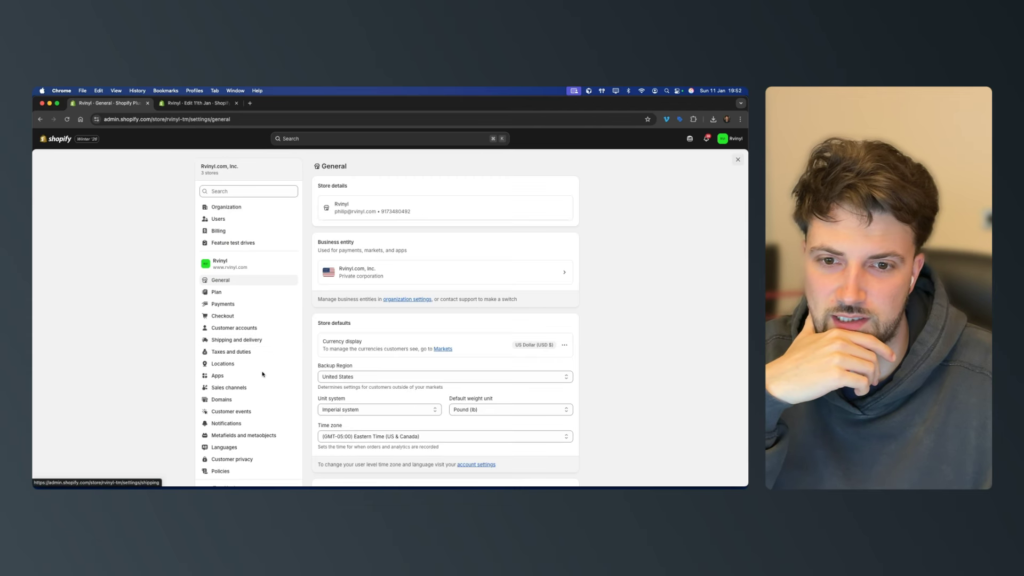
{"action": "scroll", "coordinate": [223, 449], "scroll_direction": "down", "scroll_amount": 2}
{"action": "left_click", "coordinate": [237, 391]}
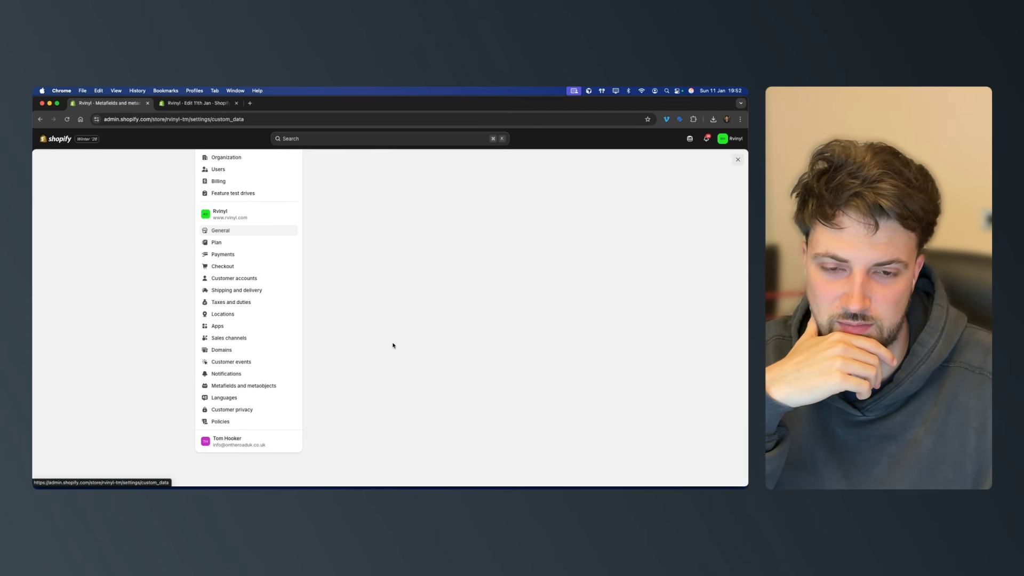
{"action": "scroll", "coordinate": [438, 380], "scroll_direction": "down", "scroll_amount": 5}
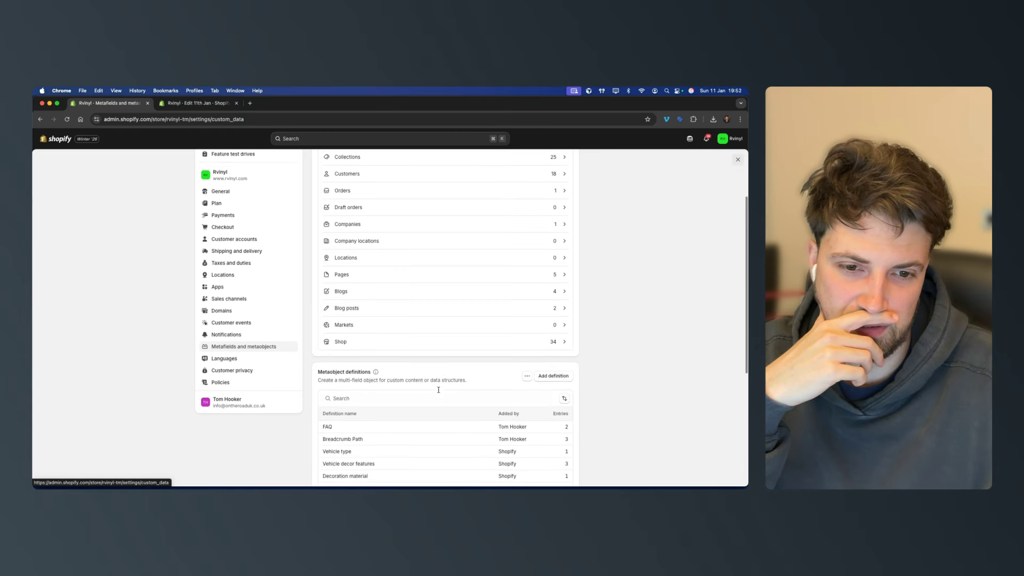
{"action": "left_click", "coordinate": [330, 337]}
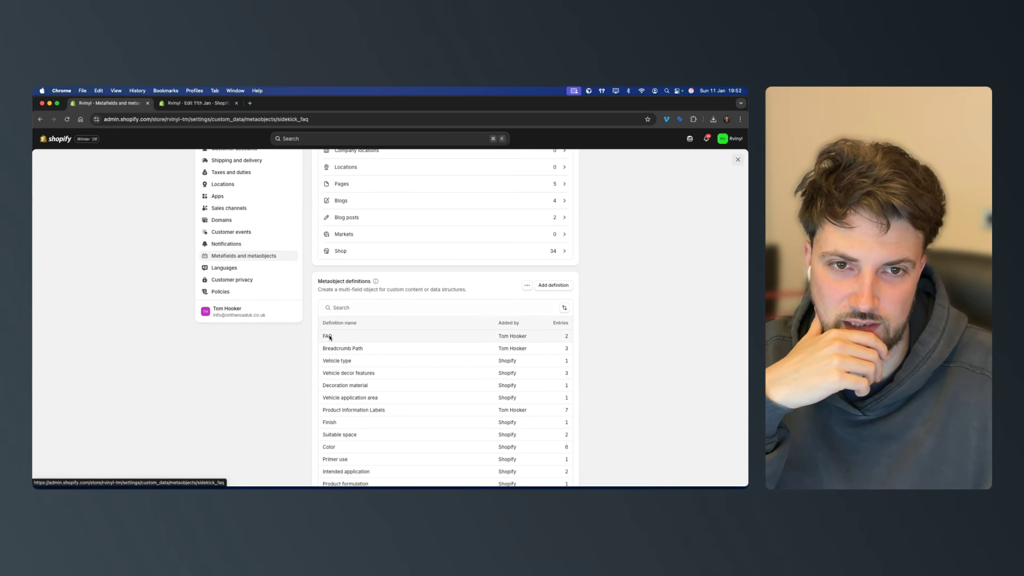
{"action": "left_click", "coordinate": [373, 210]}
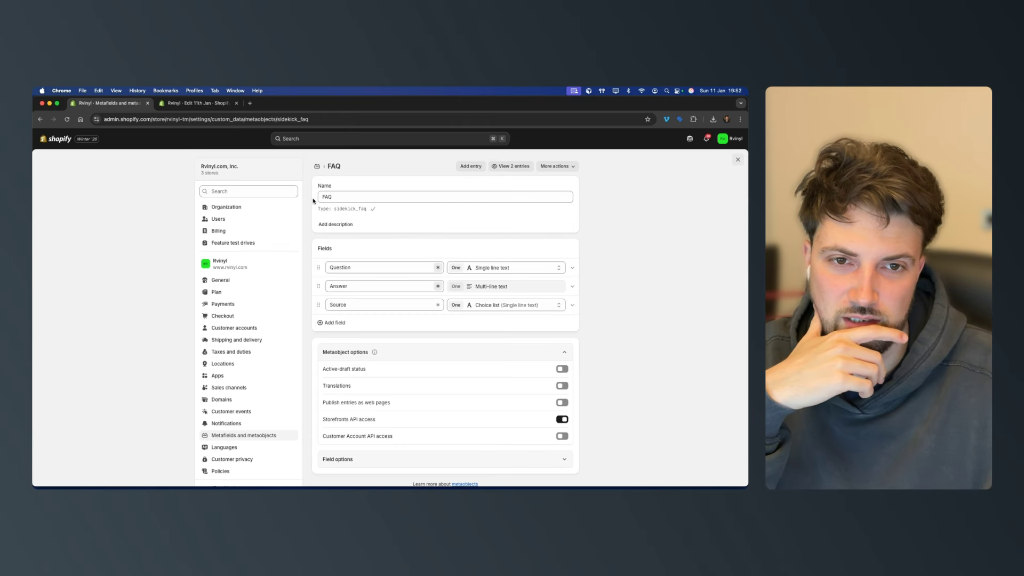
- Begin the theme editor's block prompt with "Can oyu create a FAQ section that pulls through all the metaobjects from type: sidekick_faq"
{"action": "left_click", "coordinate": [195, 103]}
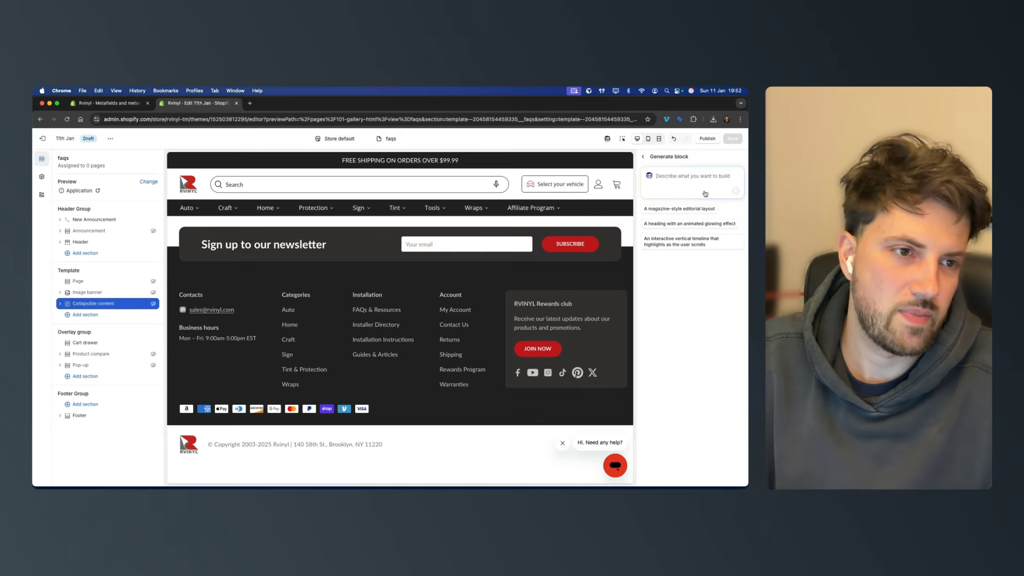
{"action": "type", "text": "Can"}
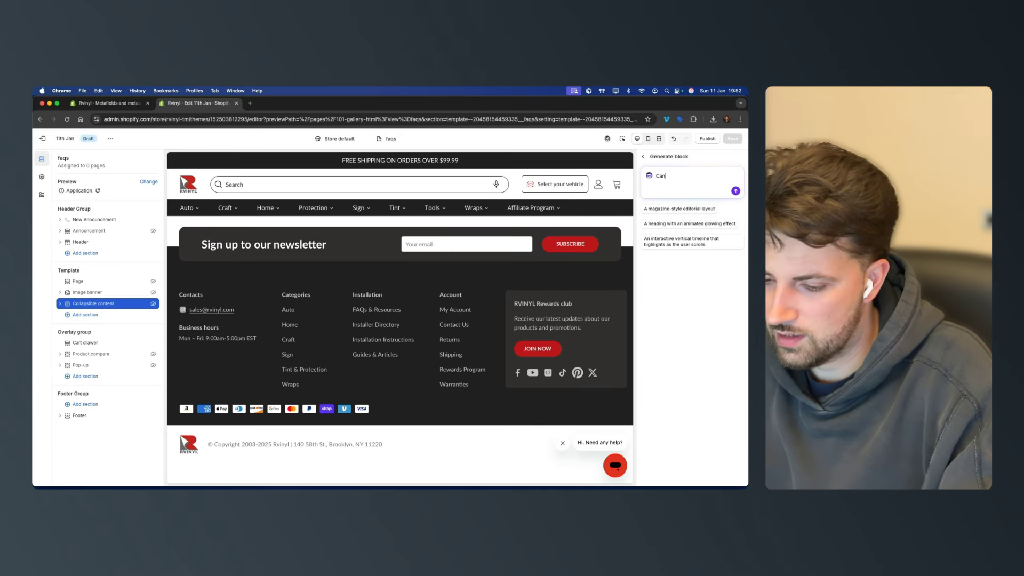
{"action": "type", "text": " oyu create a"}
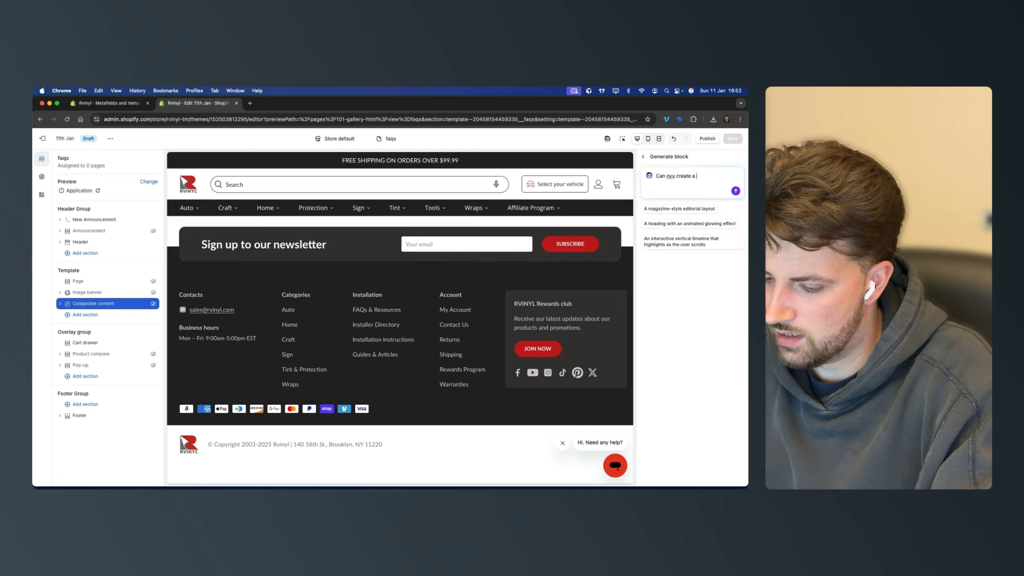
{"action": "type", "text": " FAQ section th"}
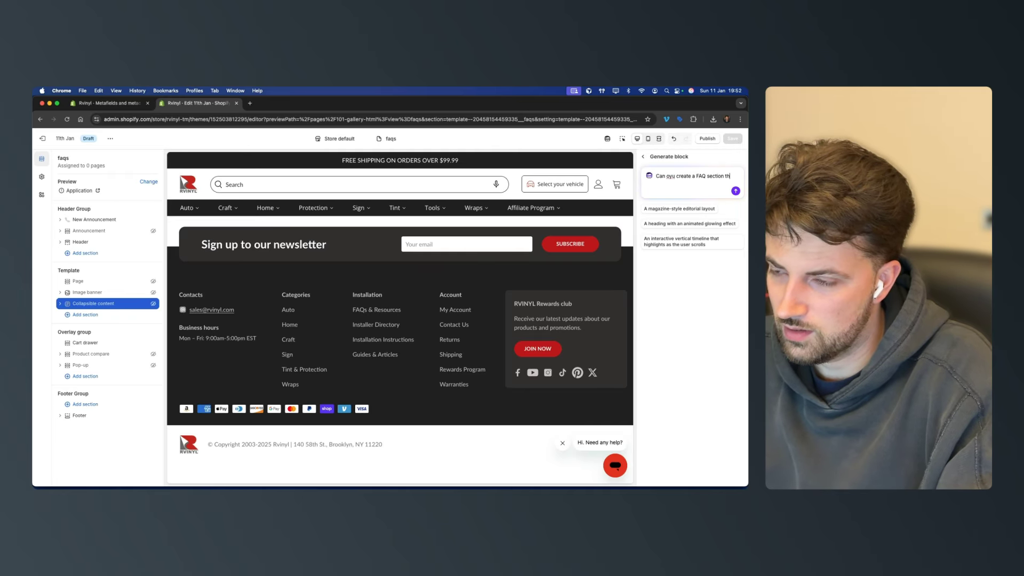
{"action": "type", "text": "at pulls through all the m"}
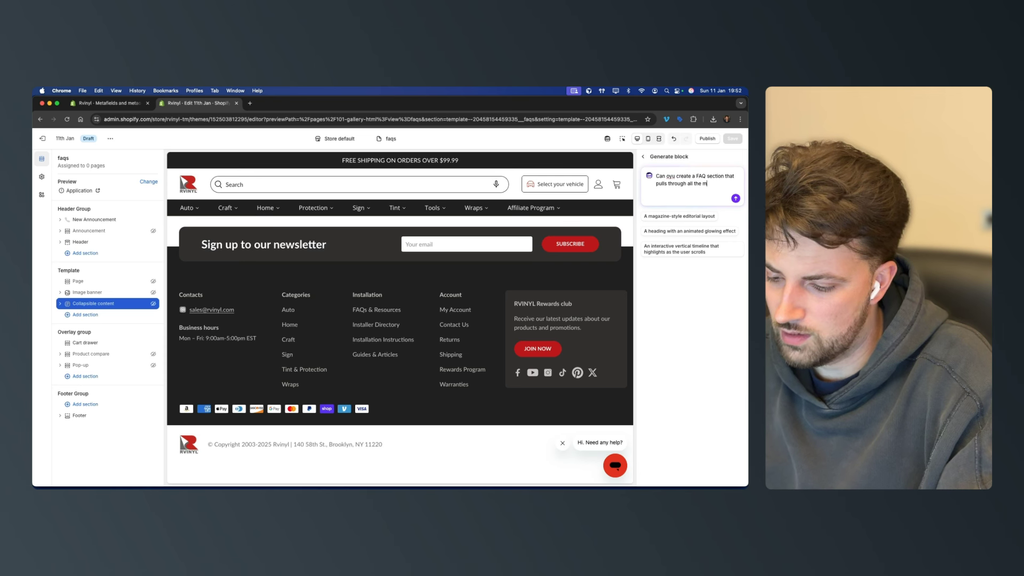
{"action": "type", "text": "etaobjects"}
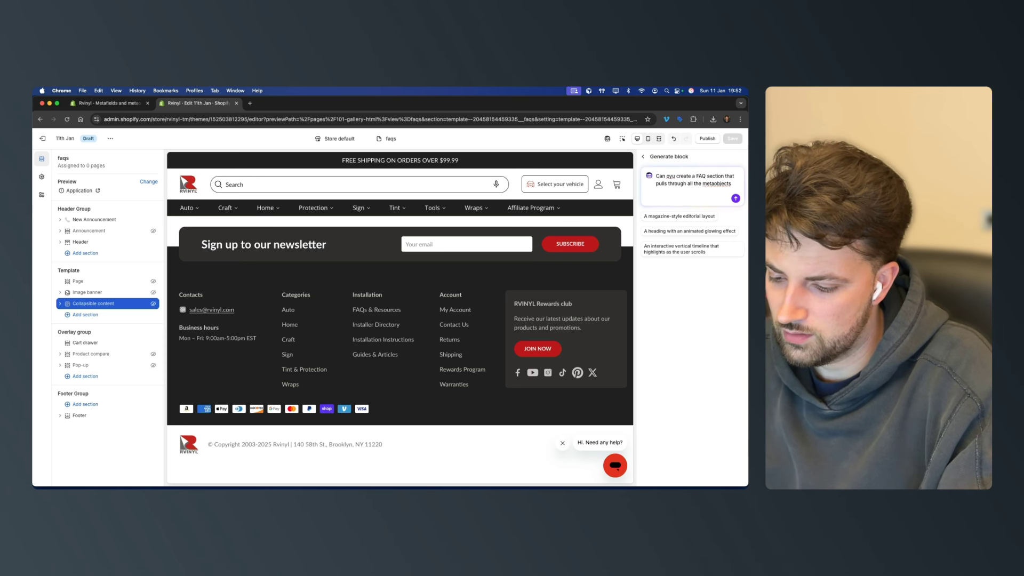
{"action": "type", "text": " from type: sidekick_faq"}
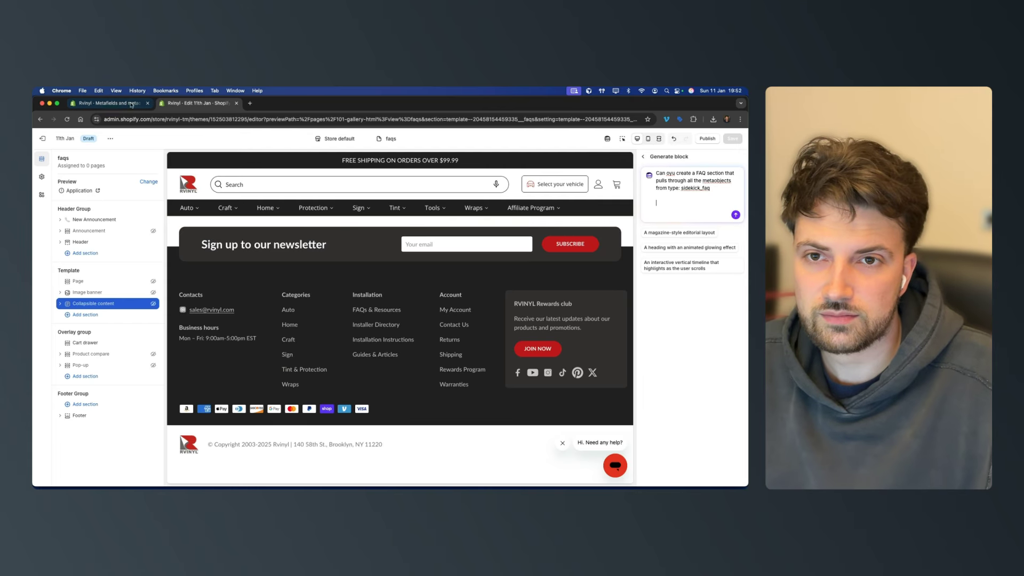
- Check the Question and Answer field names in the FAQ metaobject definition
{"action": "left_click", "coordinate": [114, 106]}
{"action": "double_click", "coordinate": [360, 272]}
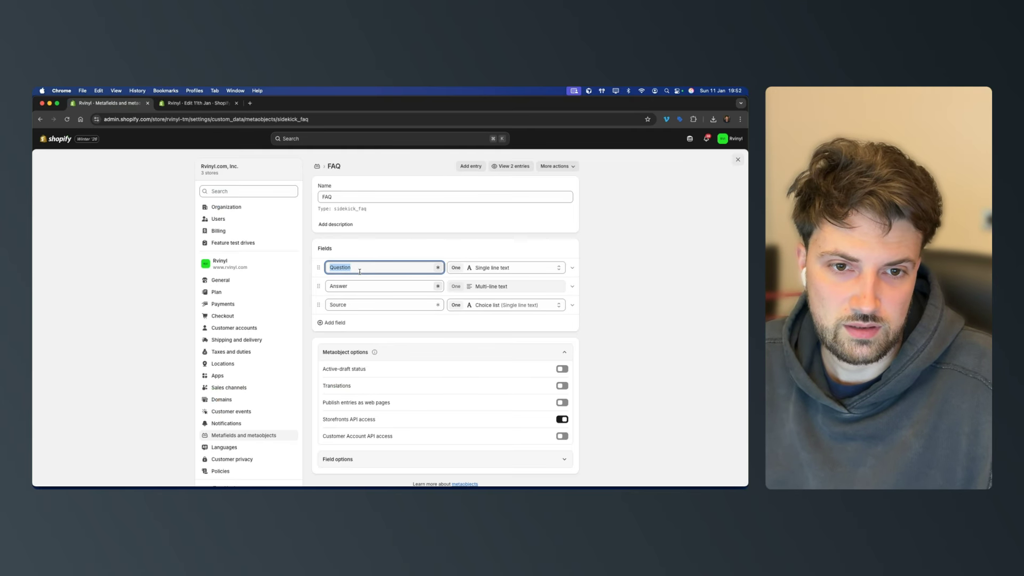
{"action": "key", "text": "Tab"}
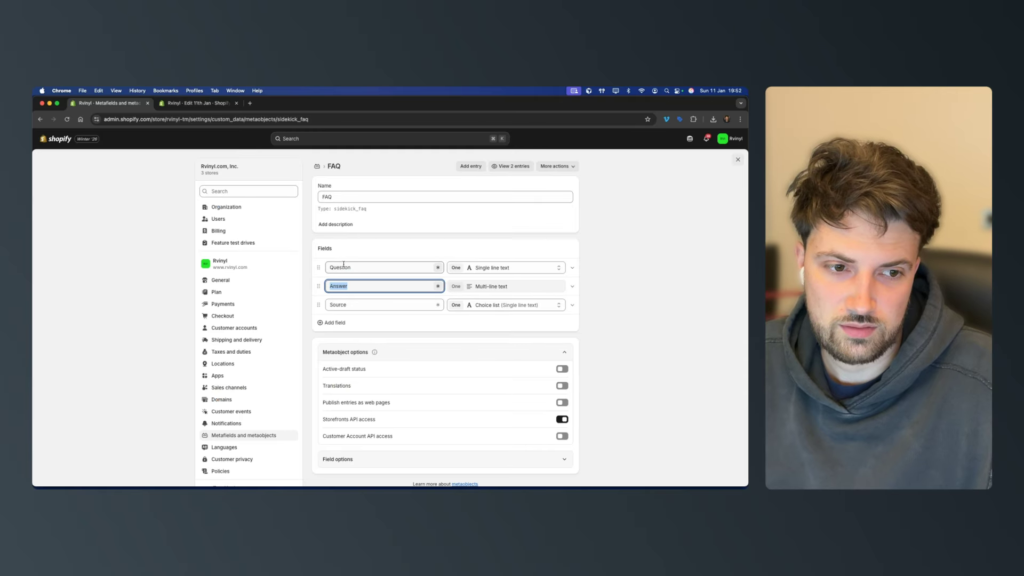
{"action": "left_click", "coordinate": [344, 269]}
{"action": "double_click", "coordinate": [344, 269]}
{"action": "double_click", "coordinate": [342, 286]}
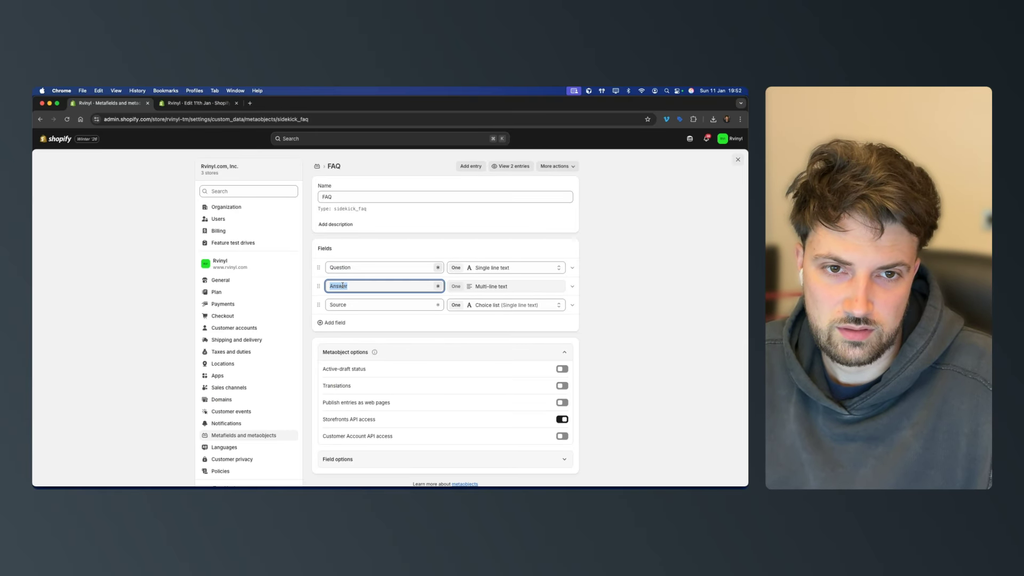
- Add "pull through the question and the answer" to the block prompt as a new paragraph, with the spelling of "through" corrected
{"action": "left_click", "coordinate": [198, 103]}
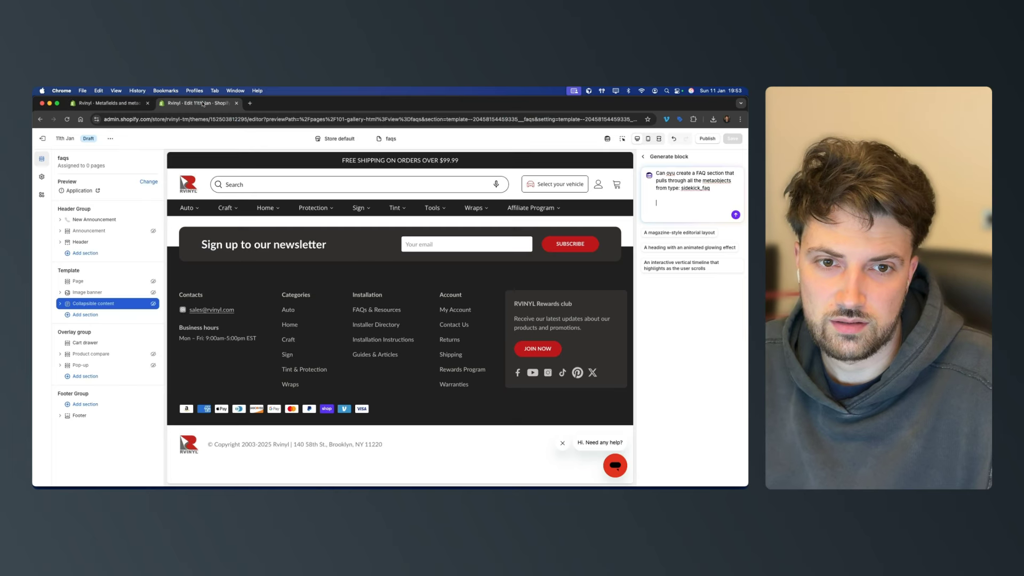
{"action": "type", "text": "p"}
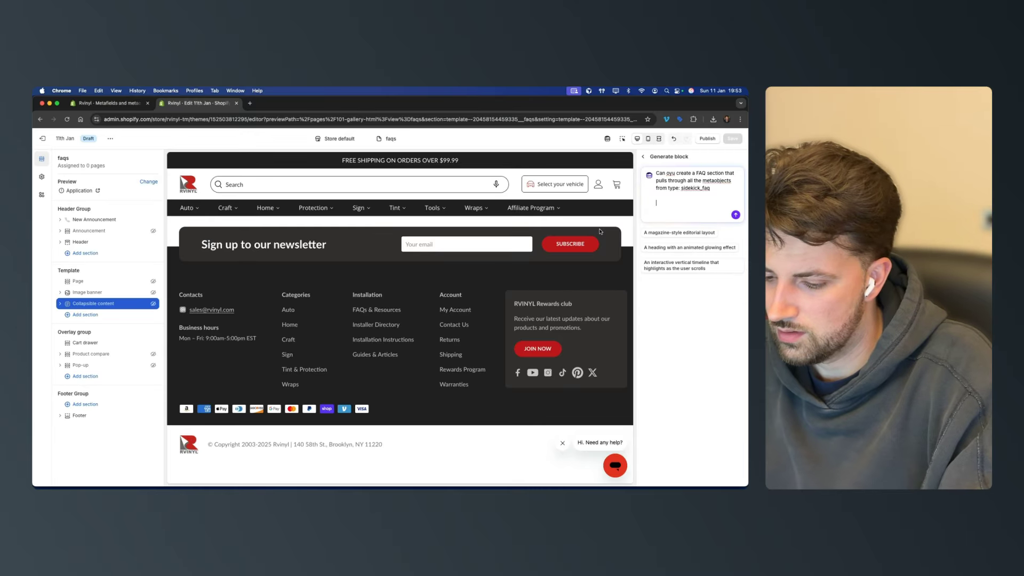
{"action": "type", "text": "ull thoru"}
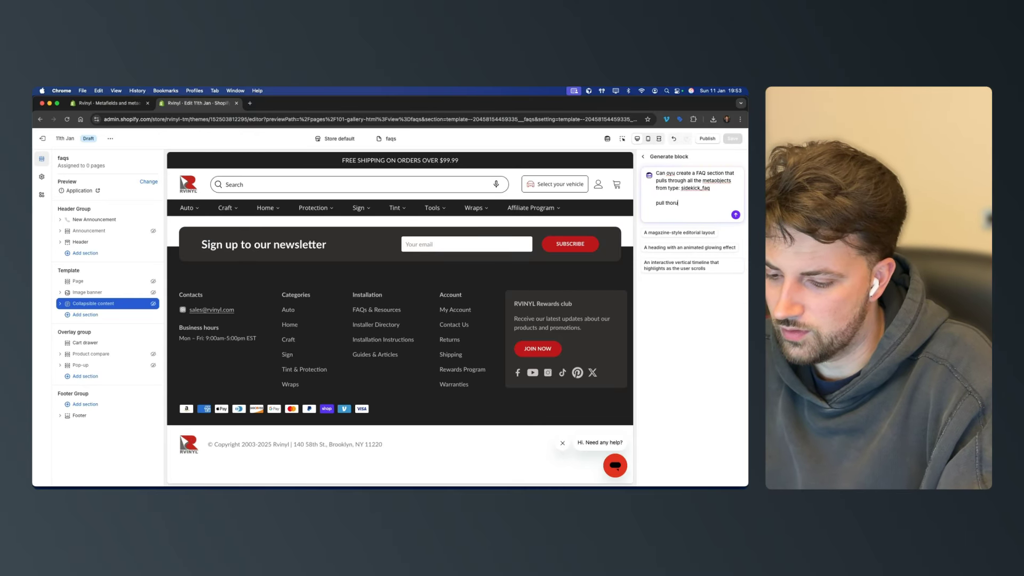
{"action": "type", "text": "gh the question and the a"}
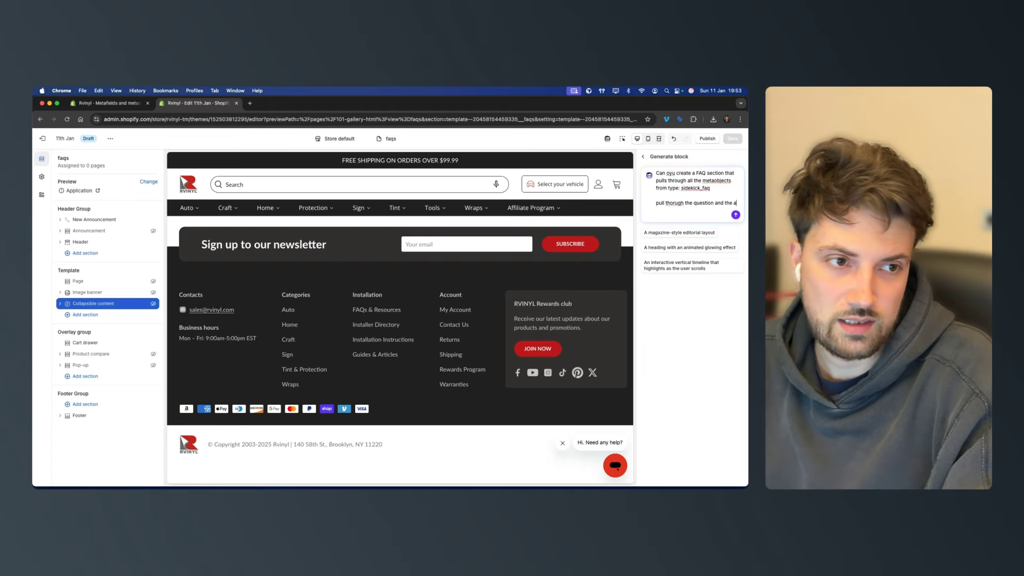
{"action": "type", "text": "nswer"}
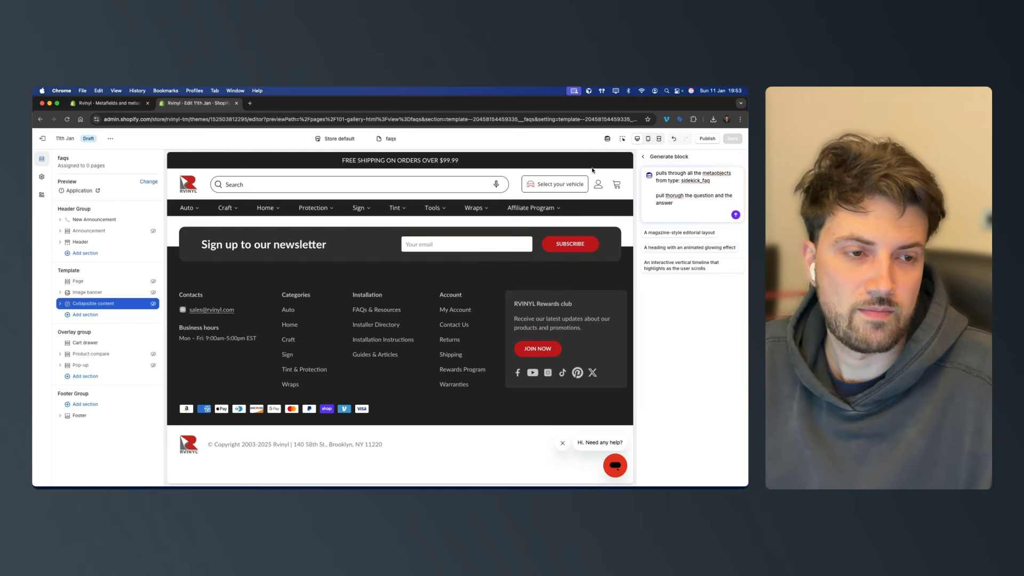
{"action": "right_click", "coordinate": [671, 196]}
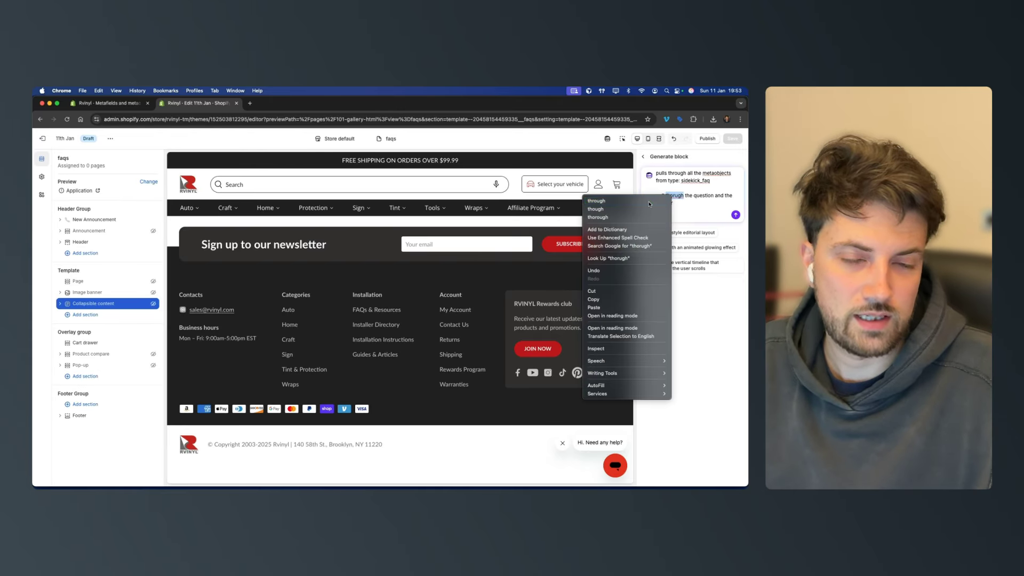
{"action": "left_click", "coordinate": [627, 200]}
- Review the Source field in the FAQ definition, close the settings, and submit the block prompt in the theme editor
{"action": "left_click", "coordinate": [91, 106]}
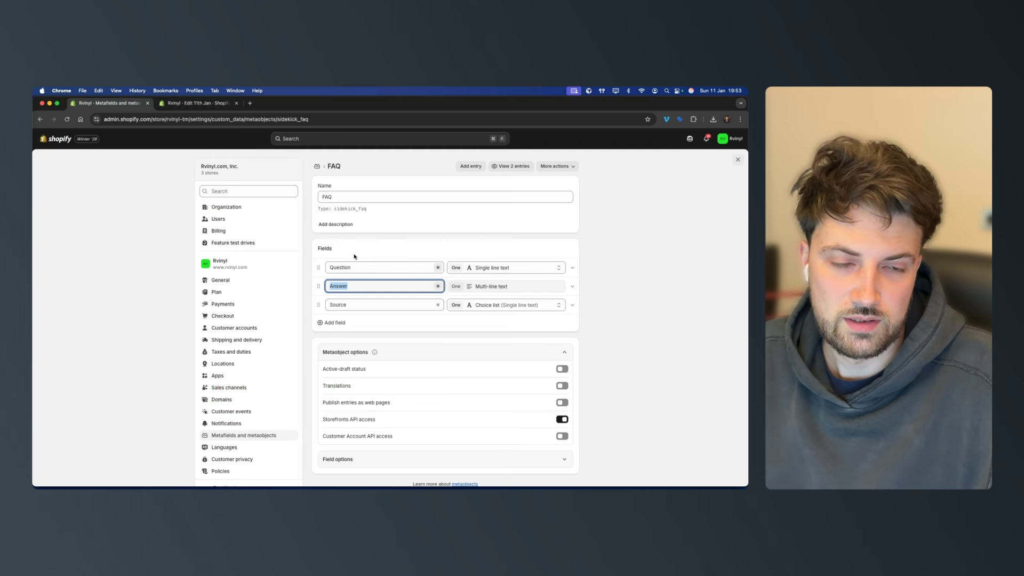
{"action": "left_click", "coordinate": [339, 298]}
{"action": "left_click", "coordinate": [341, 305]}
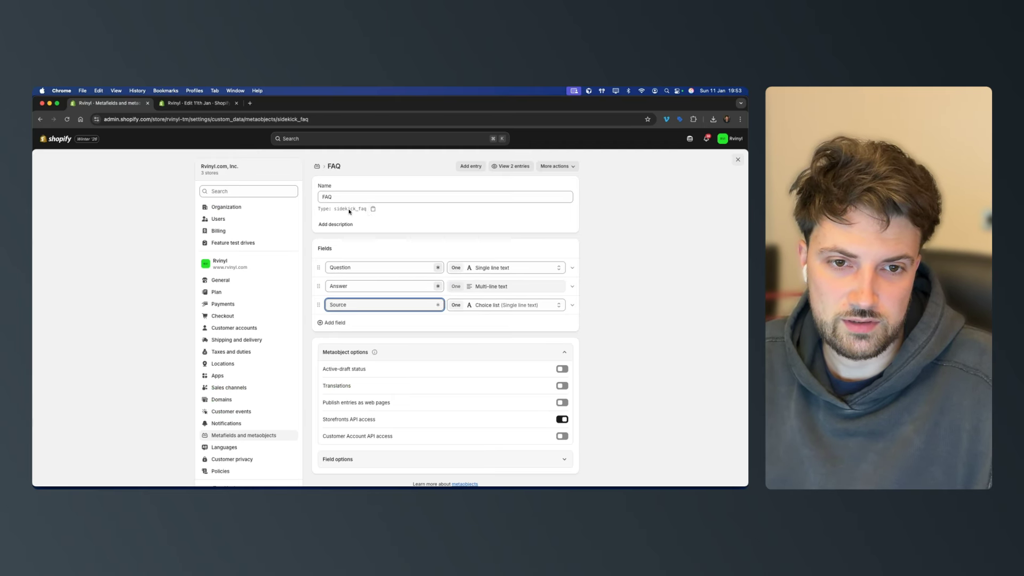
{"action": "left_click", "coordinate": [738, 161]}
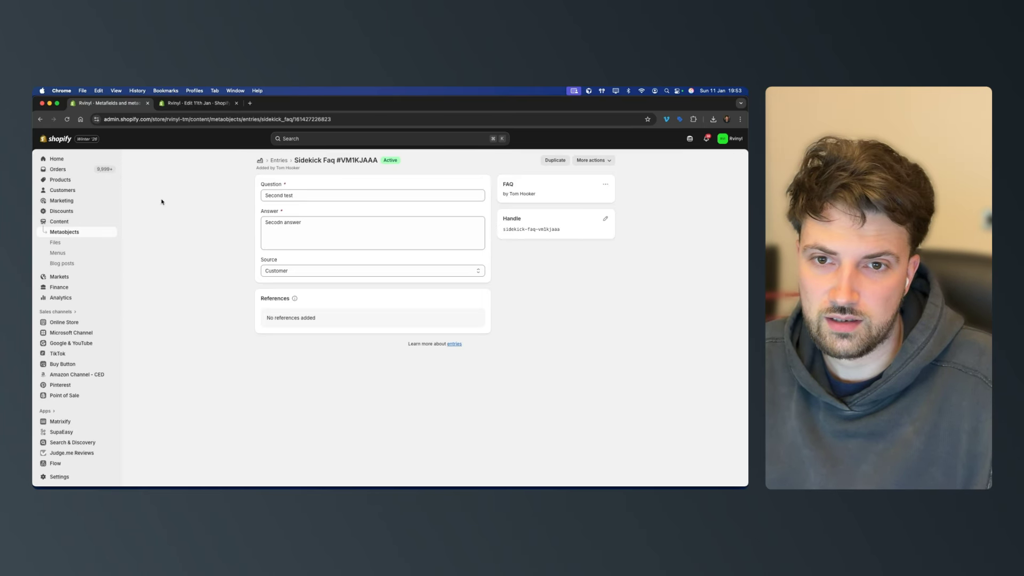
{"action": "left_click", "coordinate": [205, 104]}
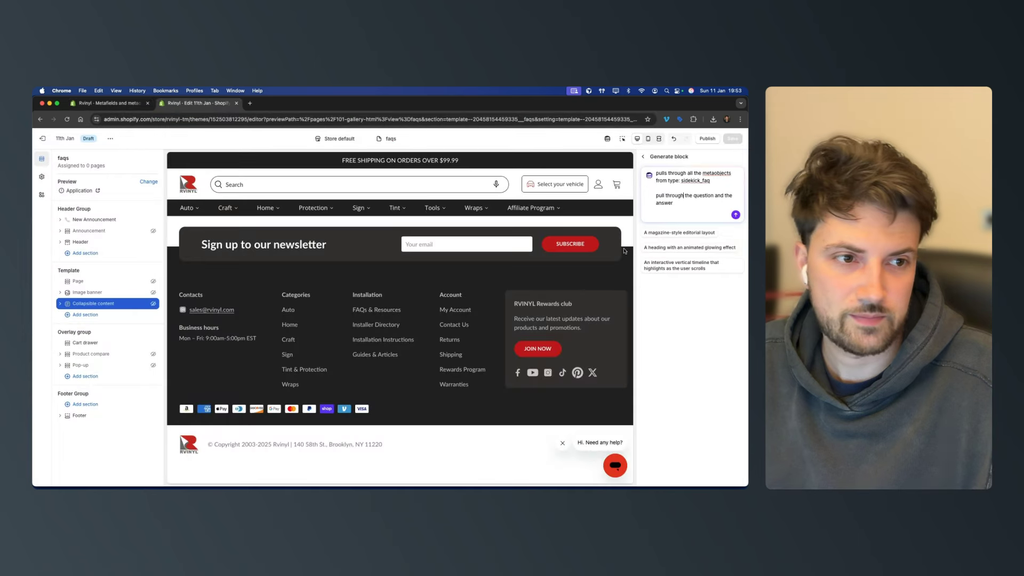
{"action": "left_click", "coordinate": [735, 215]}
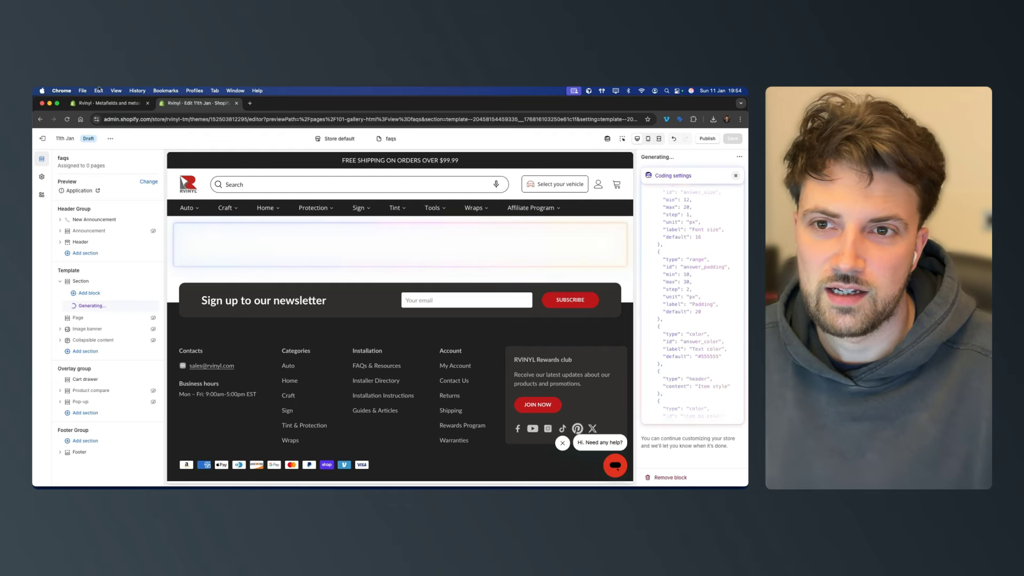
- Expand and collapse the questions of the generated FAQ block in the preview to test the accordion
{"action": "left_click", "coordinate": [106, 103]}
{"action": "left_click", "coordinate": [202, 105]}
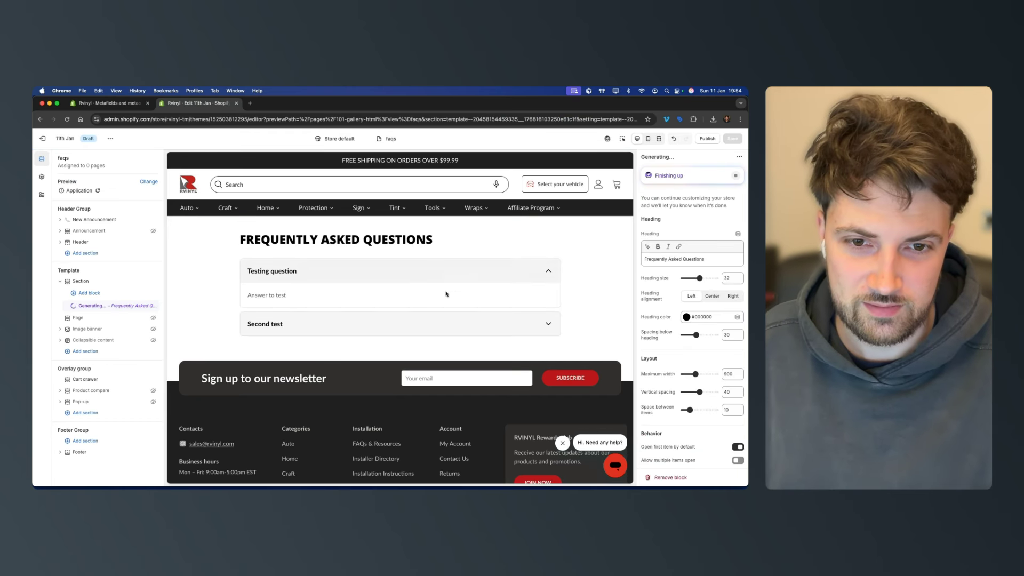
{"action": "left_click", "coordinate": [369, 270]}
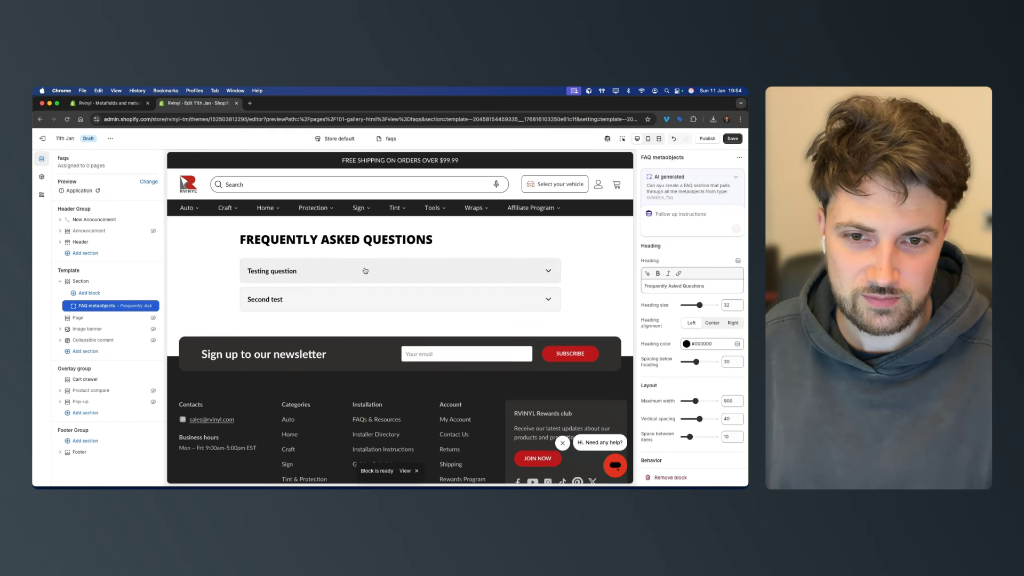
{"action": "left_click", "coordinate": [334, 300]}
{"action": "left_click", "coordinate": [331, 301]}
{"action": "left_click", "coordinate": [328, 271]}
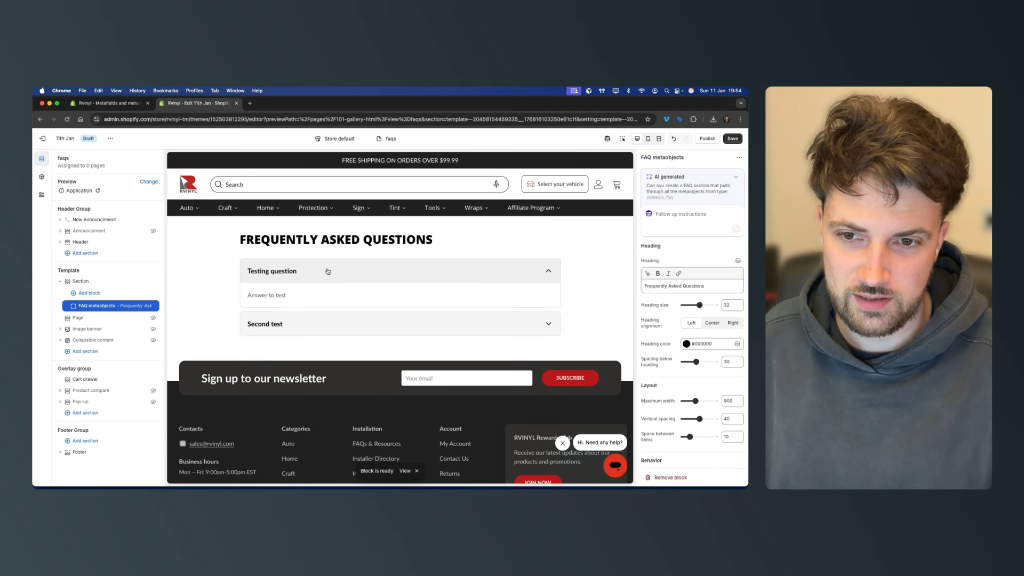
{"action": "left_click", "coordinate": [280, 271]}
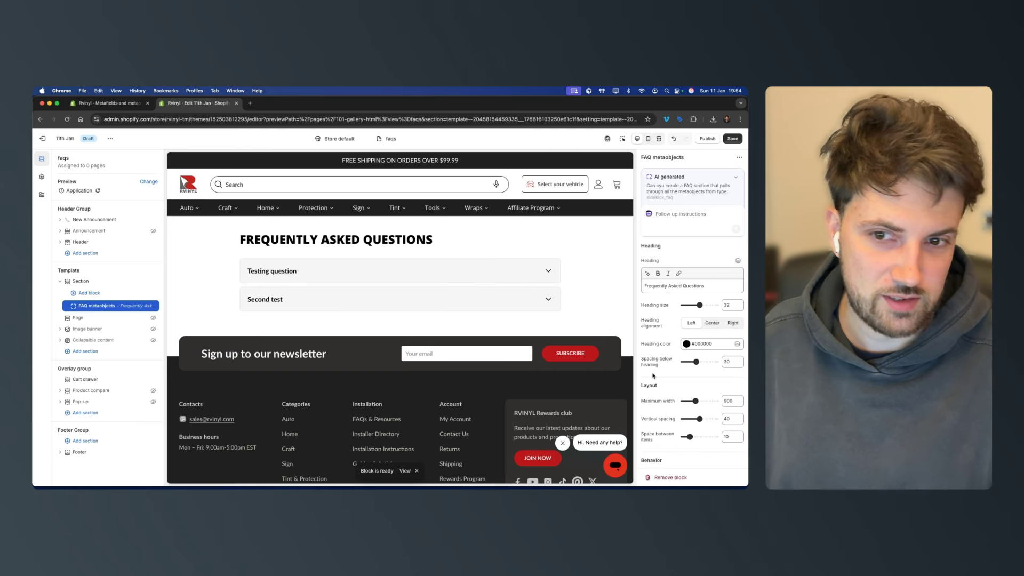
- Change the FAQ block's heading to "Frequently Asked Questions!"
{"action": "scroll", "coordinate": [698, 410], "scroll_direction": "down", "scroll_amount": 1}
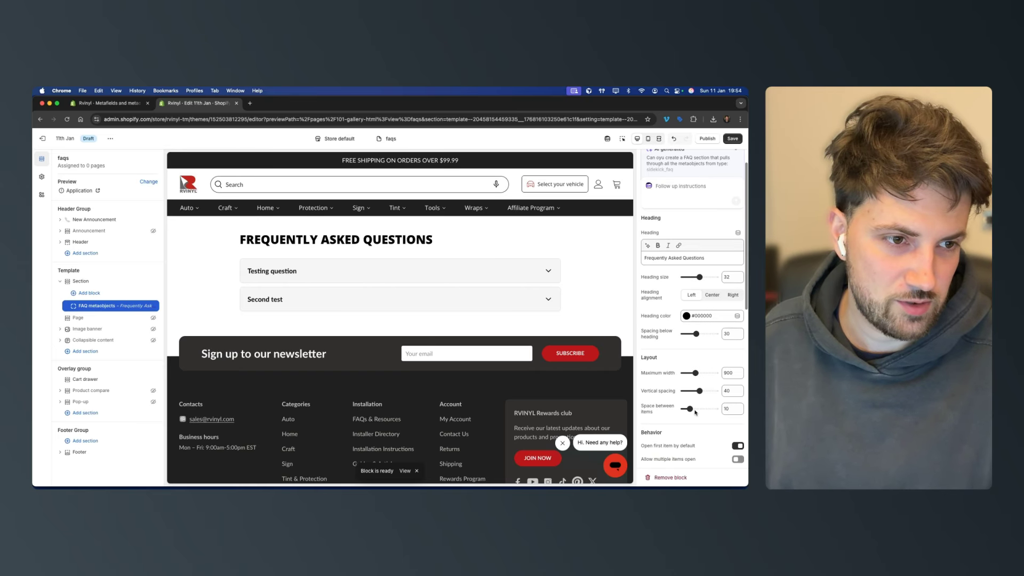
{"action": "left_click", "coordinate": [675, 258]}
{"action": "double_click", "coordinate": [675, 258]}
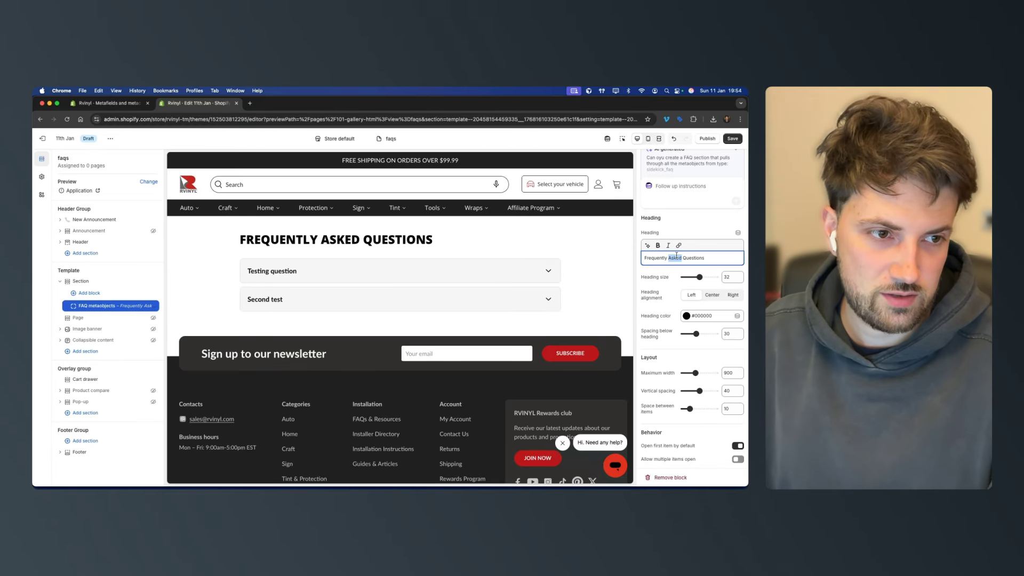
{"action": "type", "text": "!"}
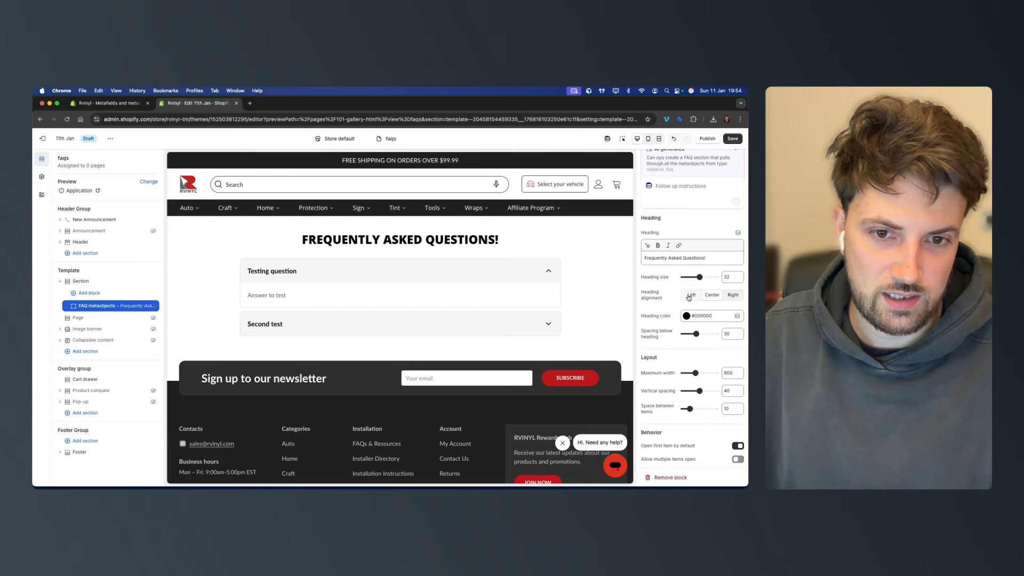
- Allow multiple items open in the FAQ block, save the template, and test opening both questions together in the preview
{"action": "scroll", "coordinate": [689, 337], "scroll_direction": "down", "scroll_amount": 5}
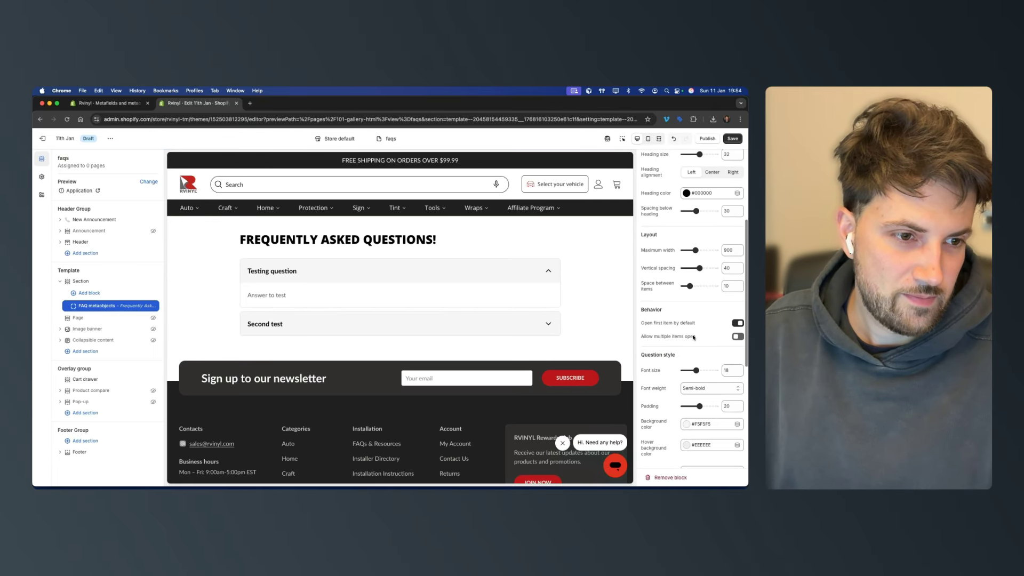
{"action": "left_click", "coordinate": [737, 323]}
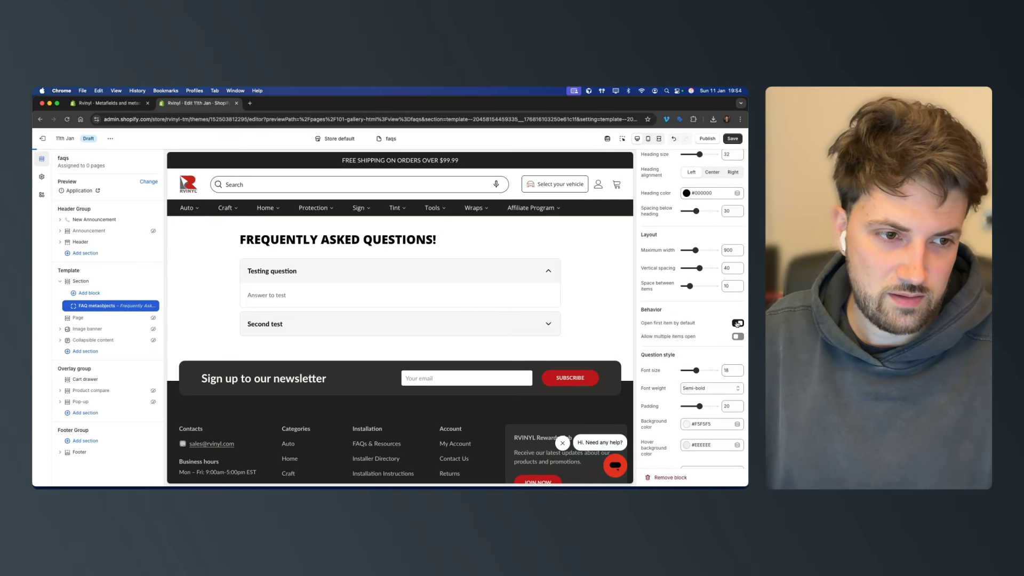
{"action": "left_click", "coordinate": [739, 337]}
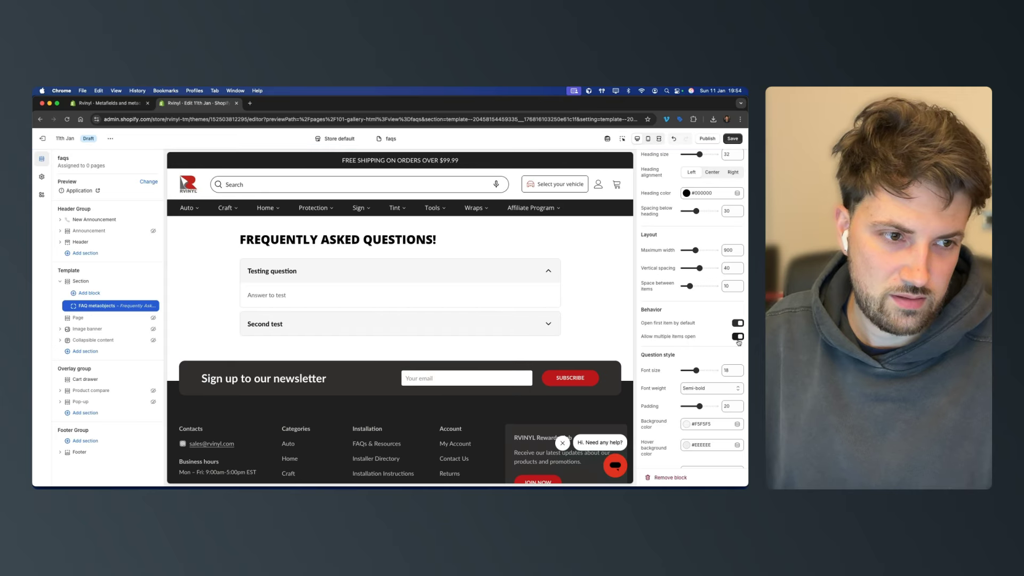
{"action": "left_click", "coordinate": [529, 324]}
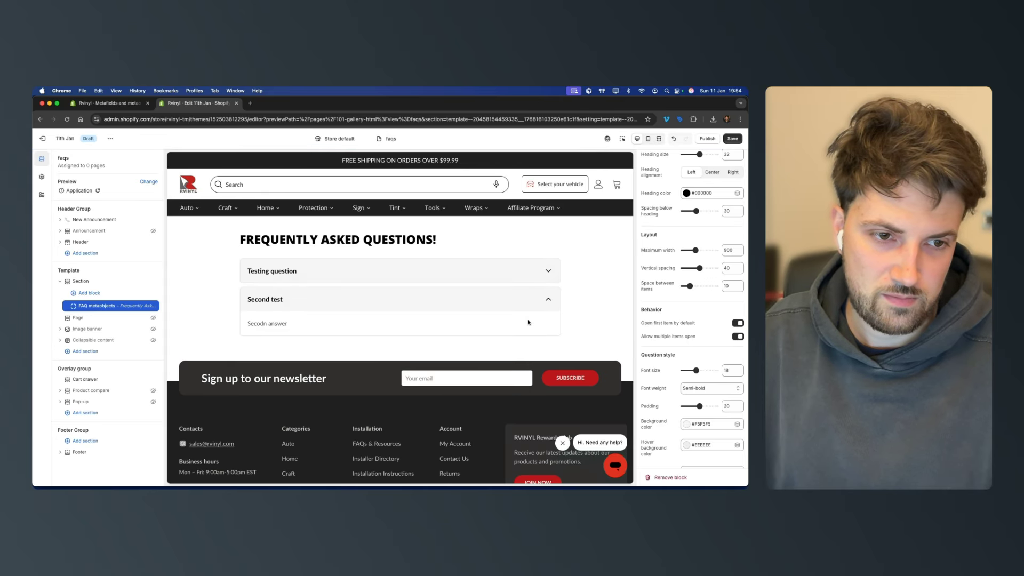
{"action": "left_click", "coordinate": [518, 275]}
{"action": "left_click", "coordinate": [733, 139]}
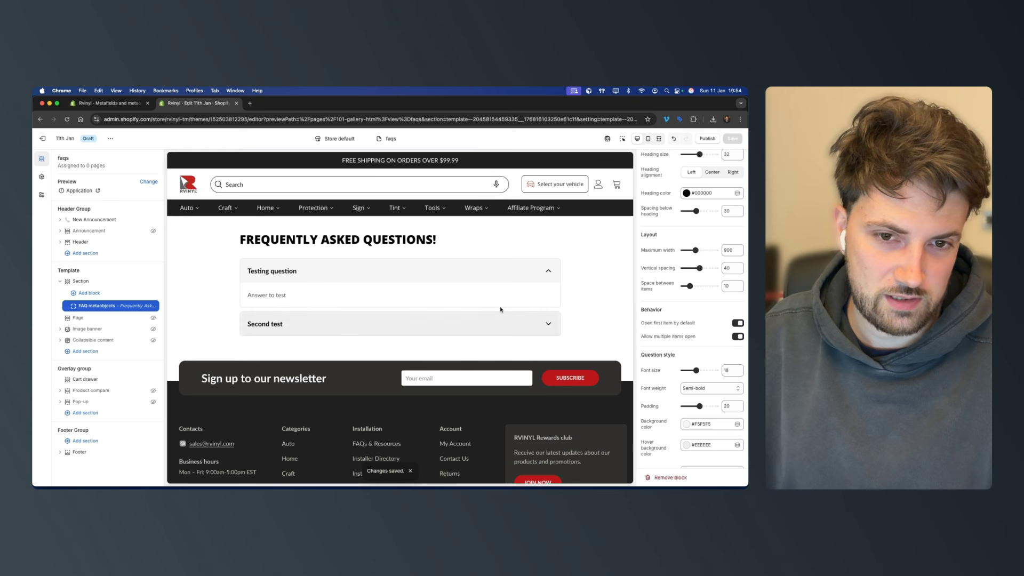
{"action": "left_click", "coordinate": [526, 331]}
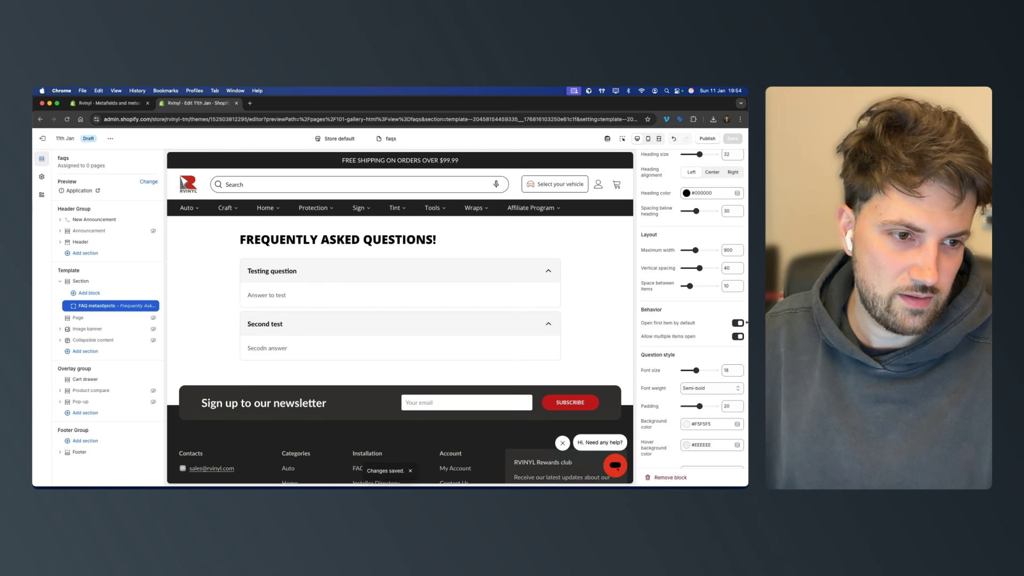
- Turn off opening the first item by default, save the template, and review the FAQ block's remaining style settings
{"action": "left_click", "coordinate": [732, 139]}
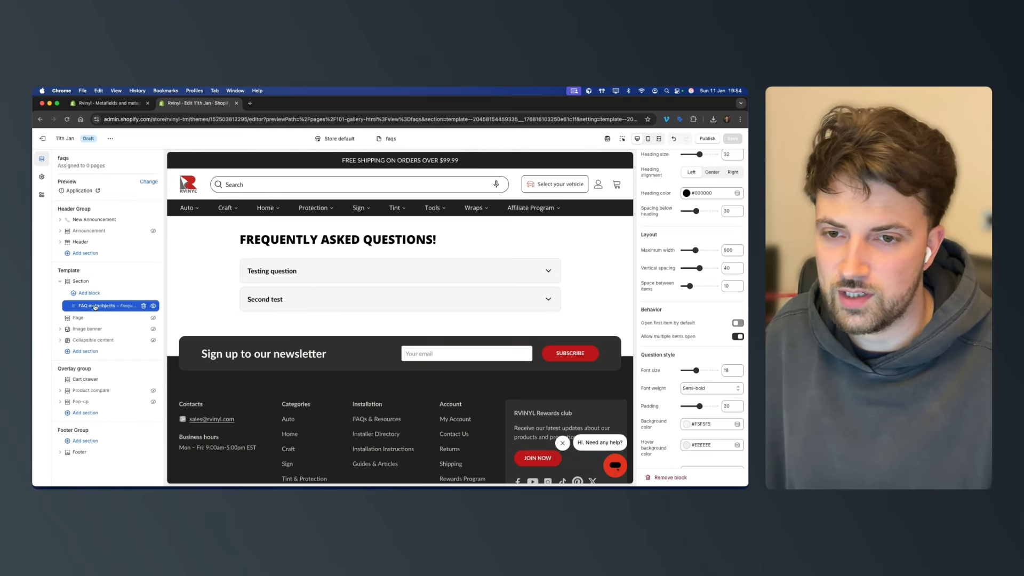
{"action": "scroll", "coordinate": [717, 439], "scroll_direction": "down", "scroll_amount": 5}
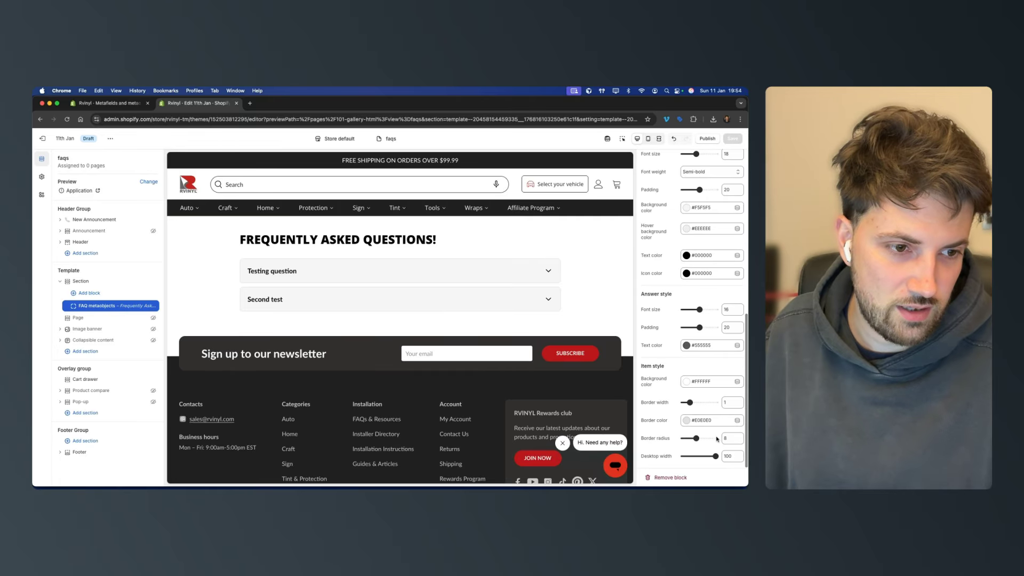
{"action": "scroll", "coordinate": [718, 438], "scroll_direction": "up", "scroll_amount": 8}
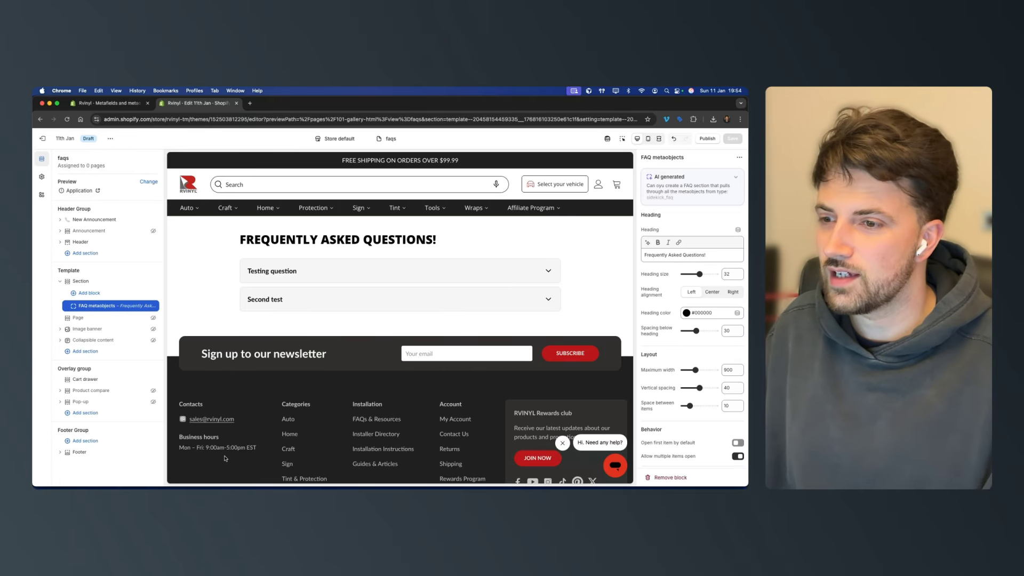